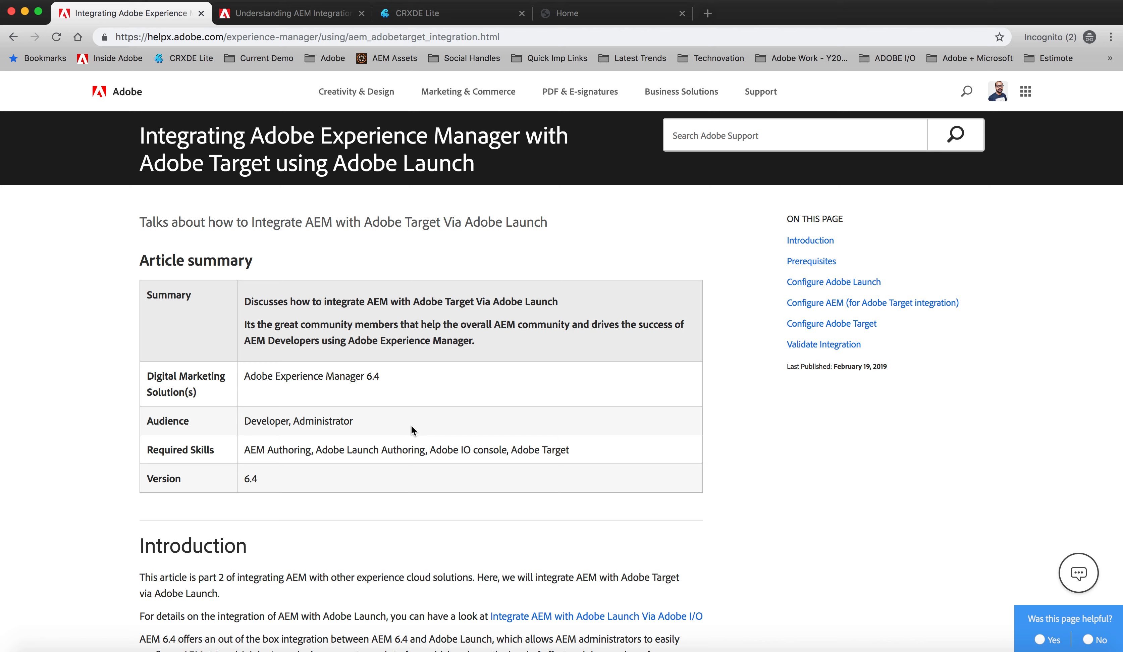
Step: Review the article on integrating AEM with Adobe Target using Adobe Launch, including its prerequisites, general steps and property setup
scroll(410, 426, "down", 2)
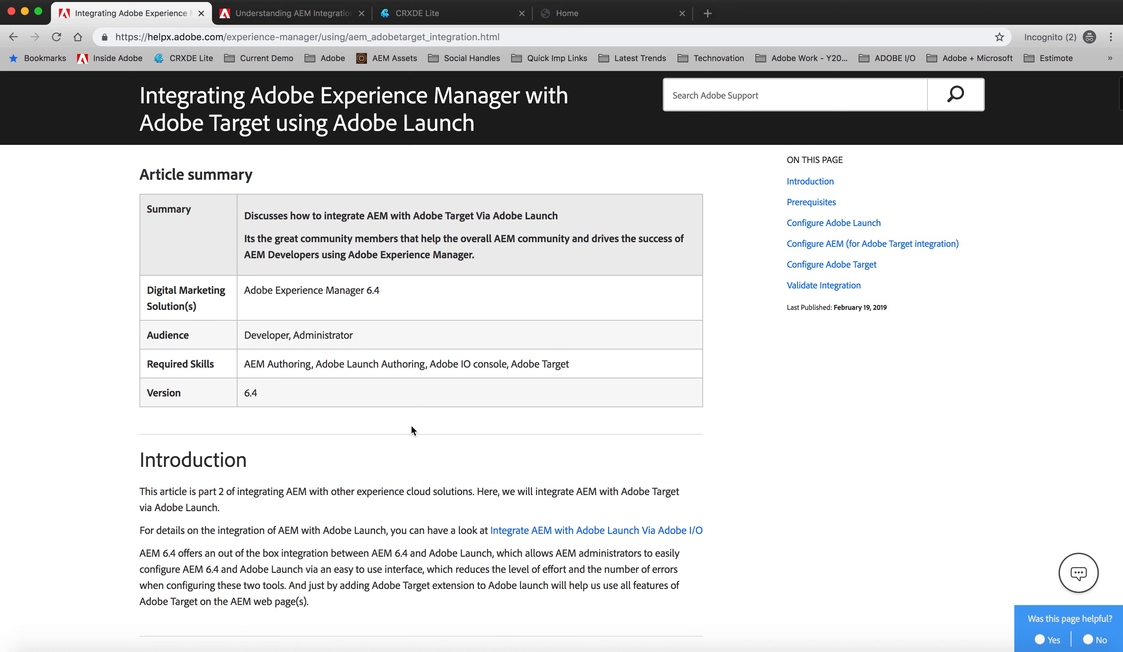
scroll(412, 426, "down", 10)
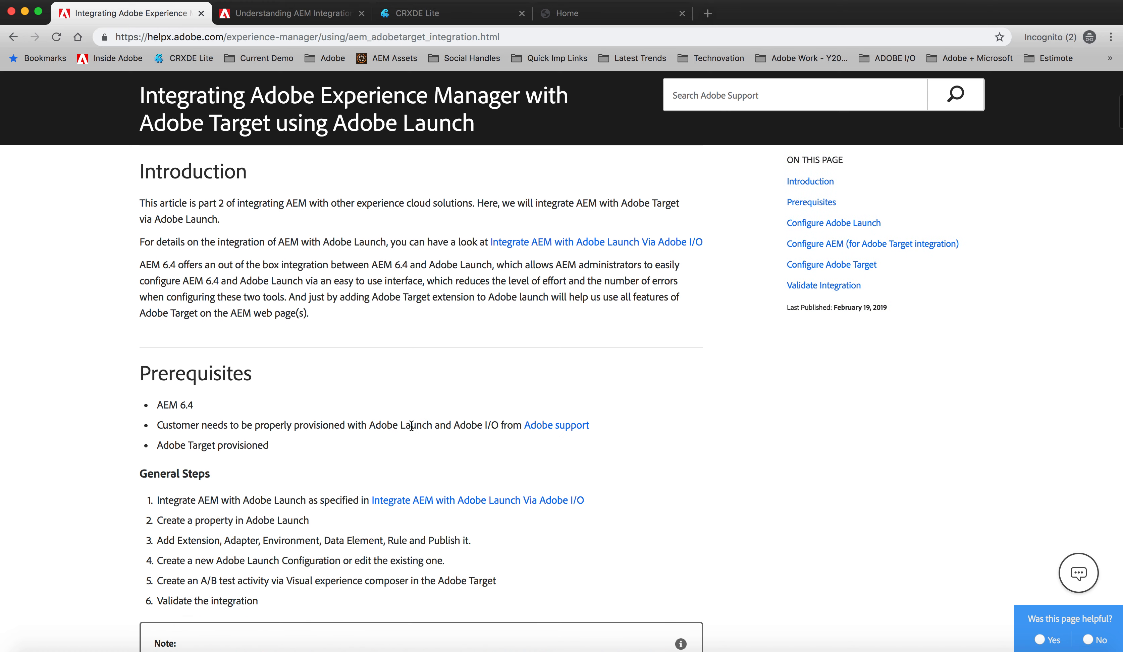
scroll(395, 510, "down", 9)
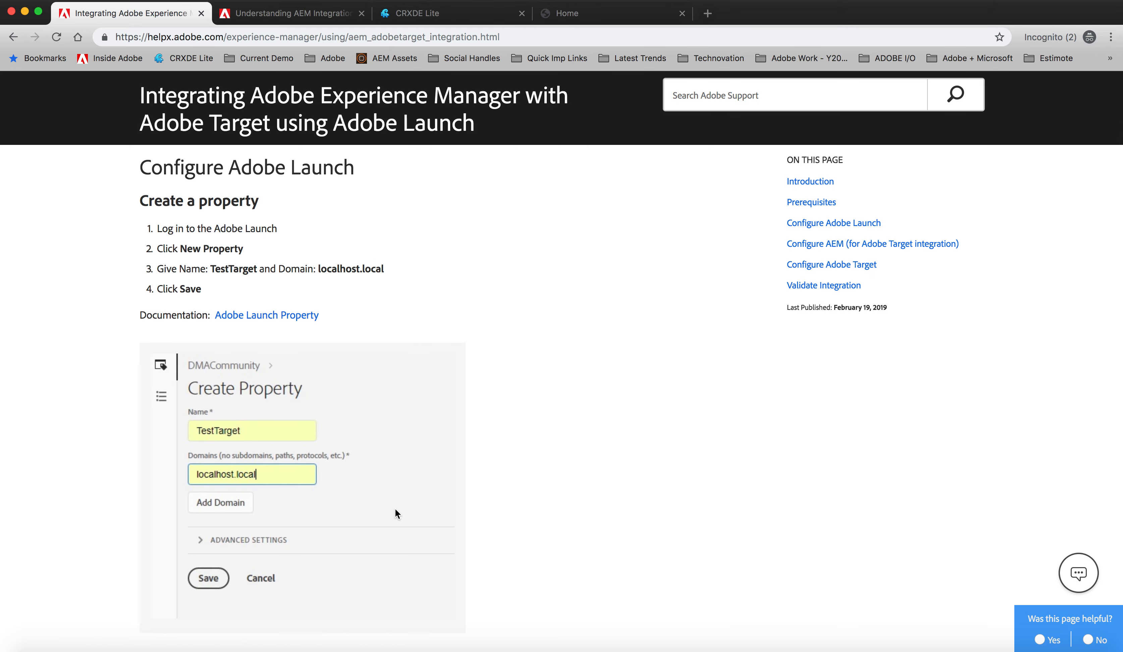
scroll(395, 509, "down", 4)
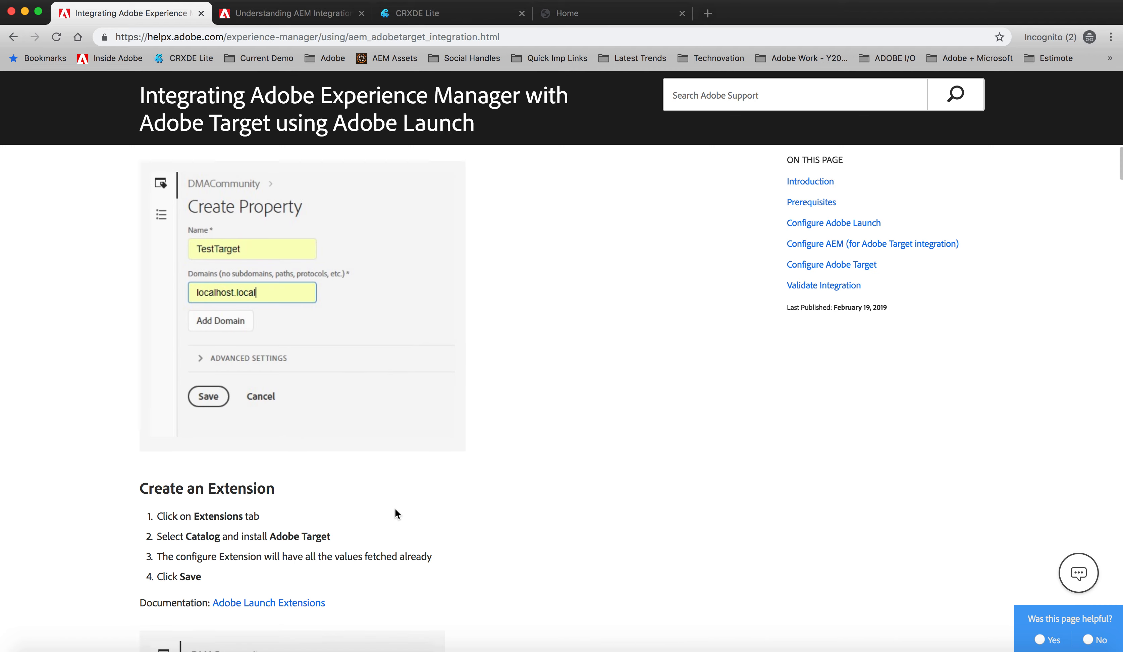
scroll(395, 507, "up", 14)
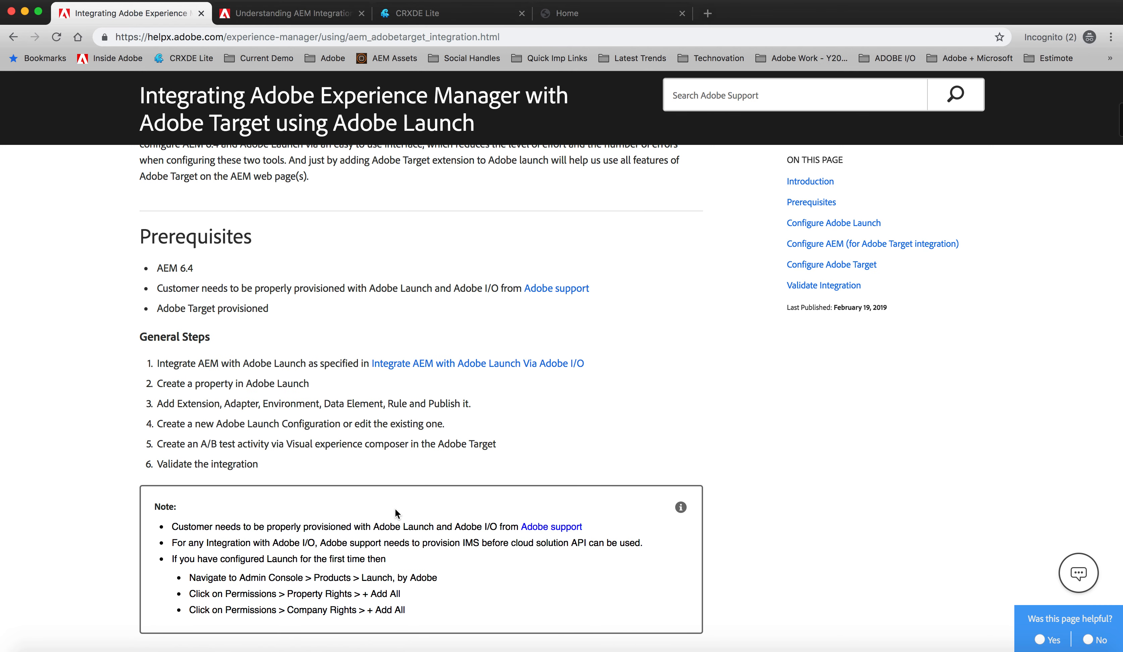
scroll(365, 373, "up", 10)
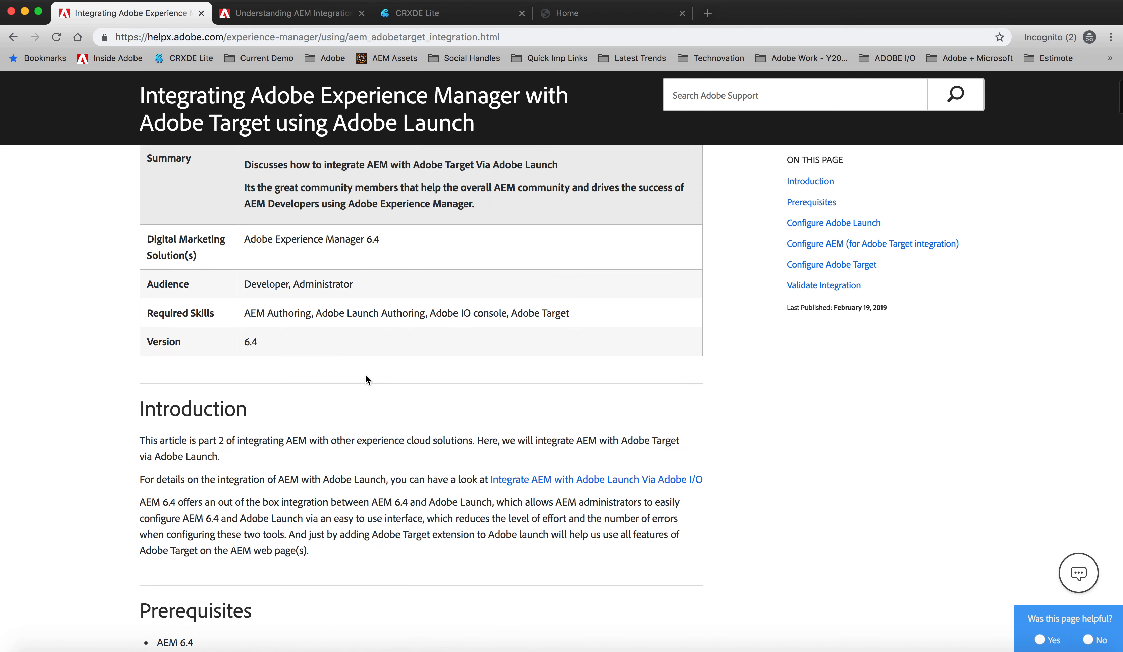
Step: Look through the tutorial on understanding AEM integration with Launch, Analytics and Target, including the architecture diagram and solution descriptions
left_click(331, 21)
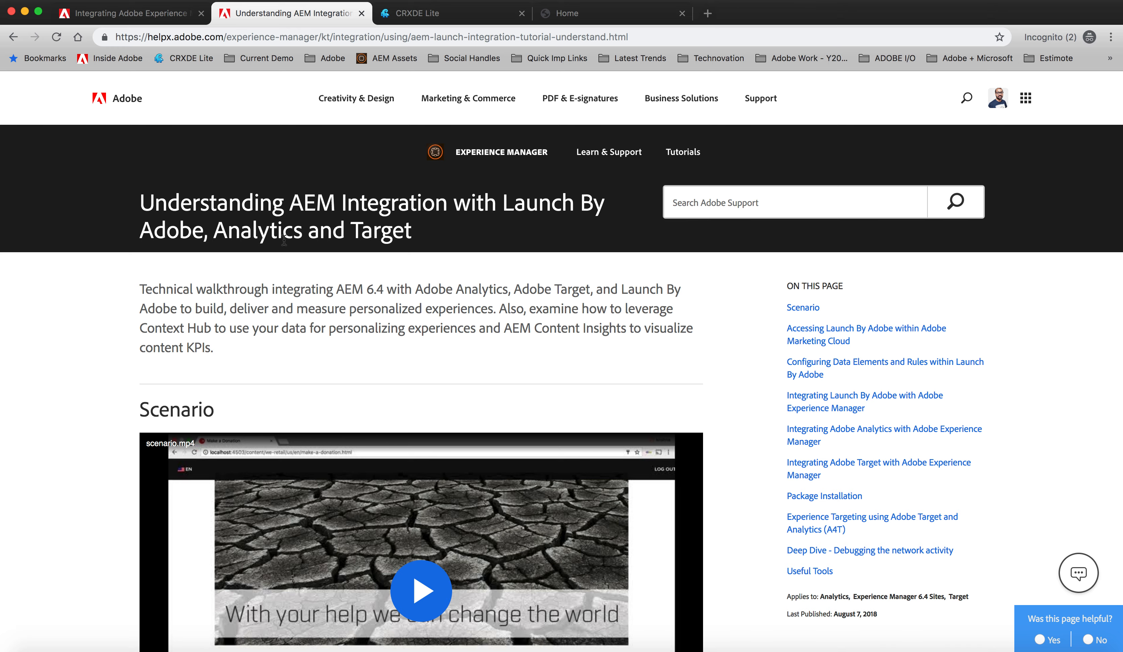
scroll(318, 309, "down", 3)
scroll(319, 310, "down", 15)
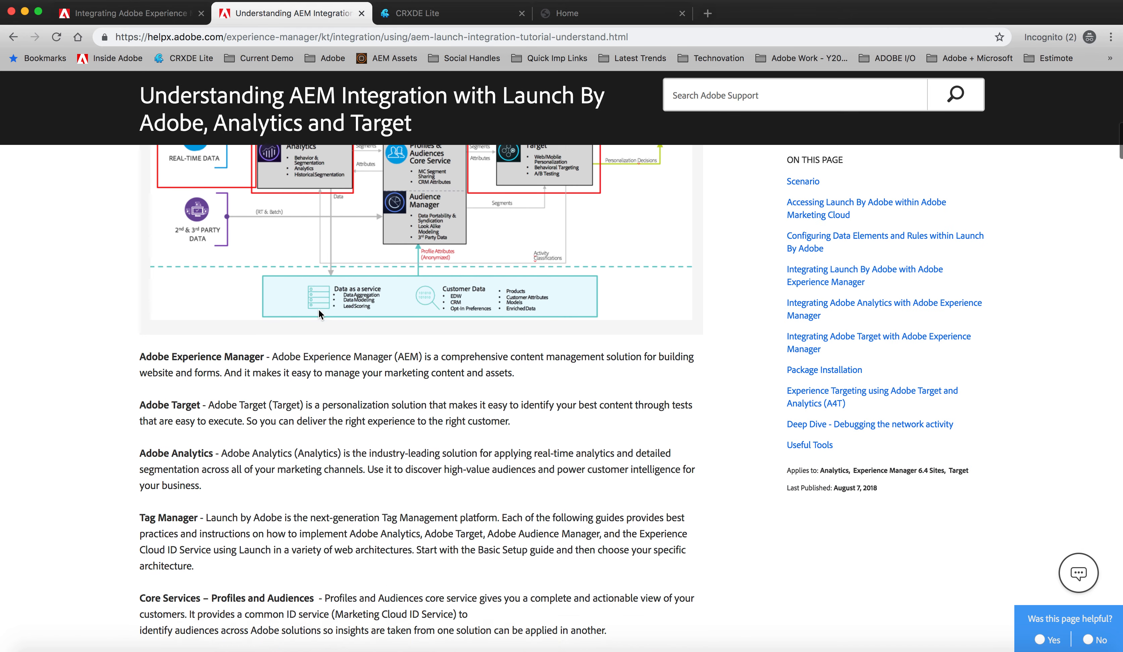
scroll(319, 312, "down", 12)
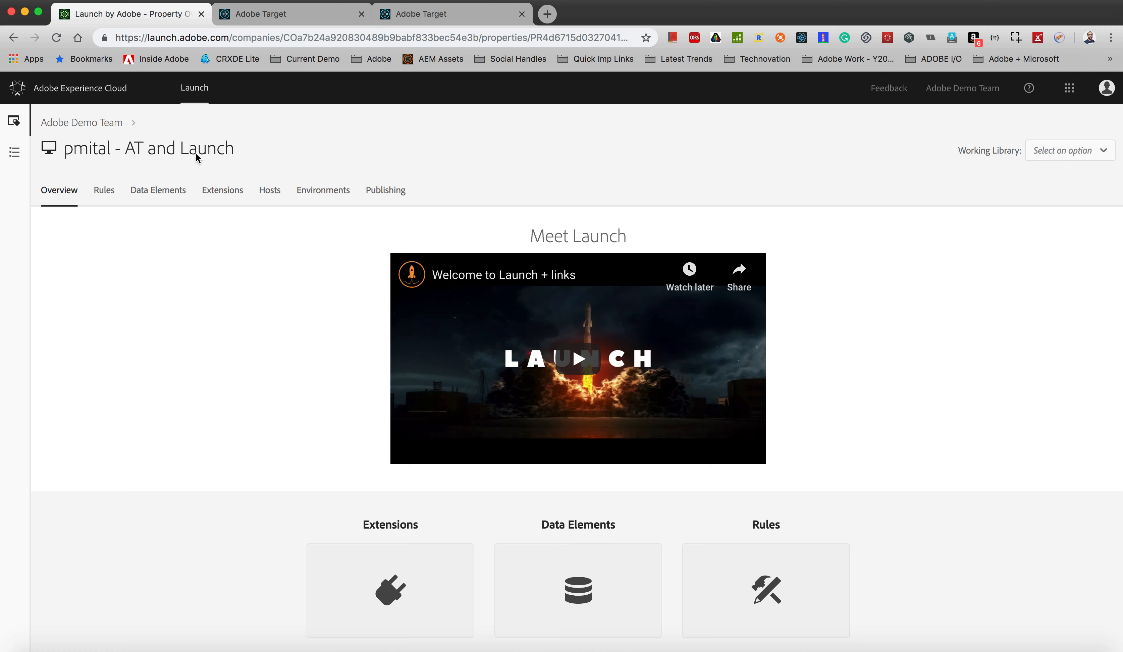
Step: Search the Launch property's installed extensions for "adobe target"
left_click(102, 196)
left_click(230, 196)
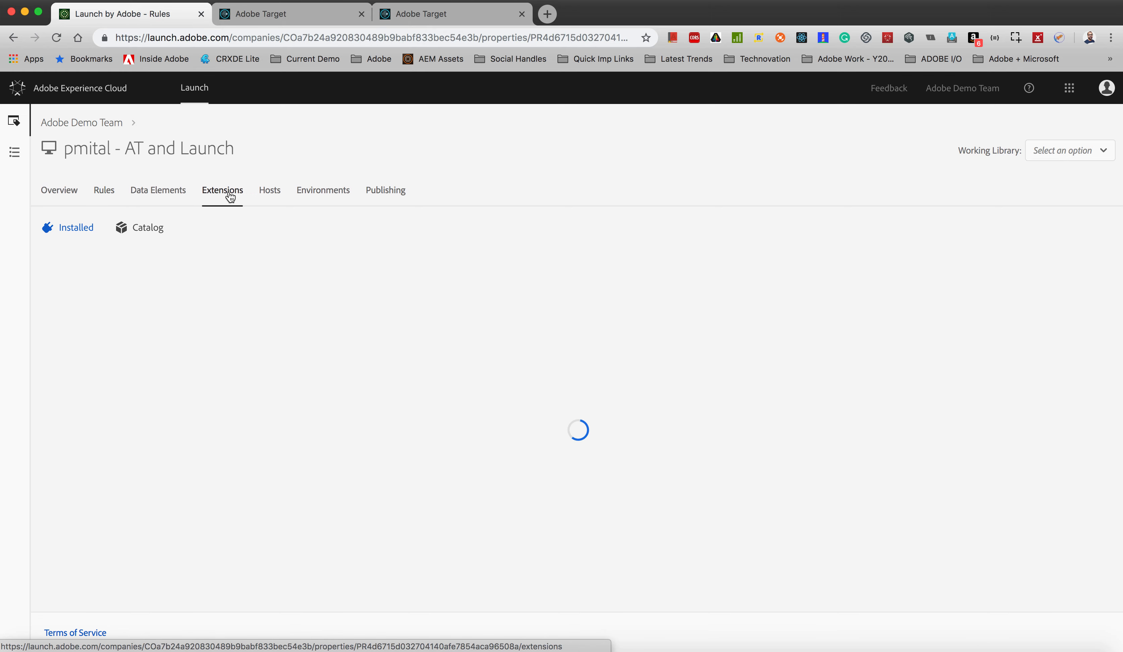
left_click(130, 256)
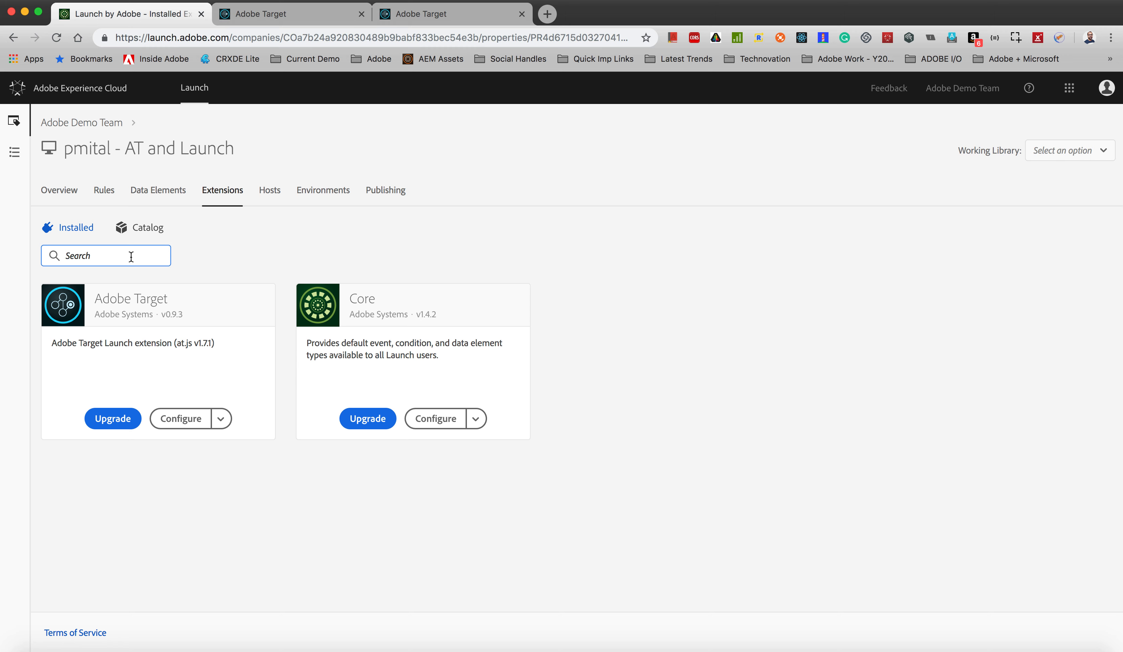
type("adobe trarg")
key("BackSpace")
key("BackSpace")
key("BackSpace")
type("arget")
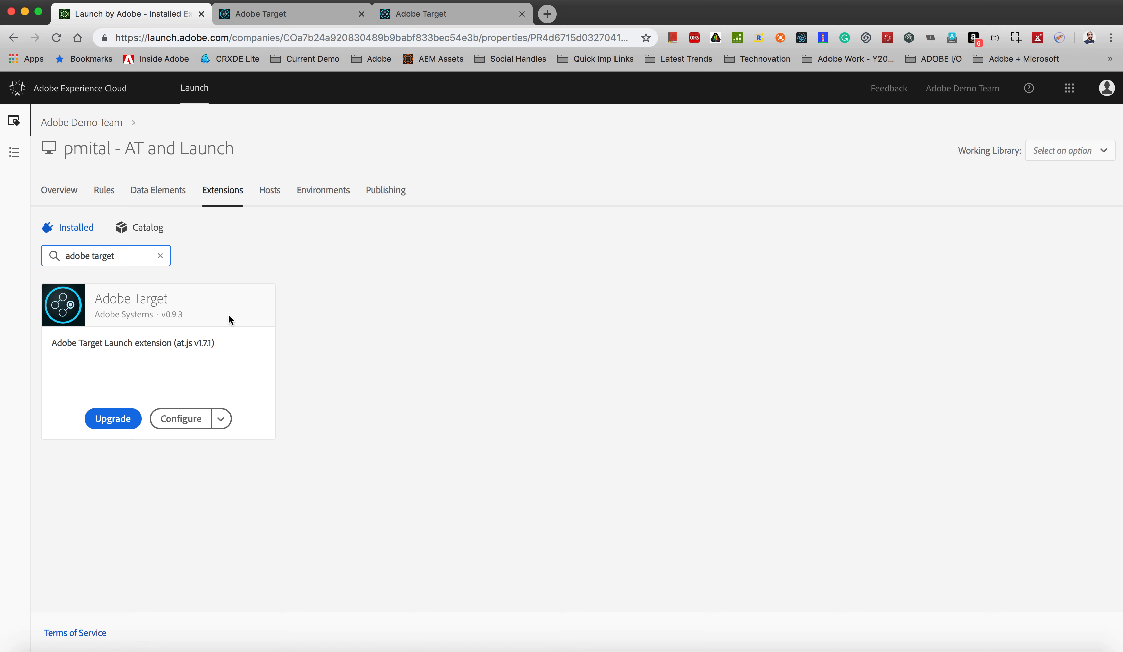
Step: Clear the extension search, try to view the extension catalog, and reload the full list of installed extensions
left_click(160, 256)
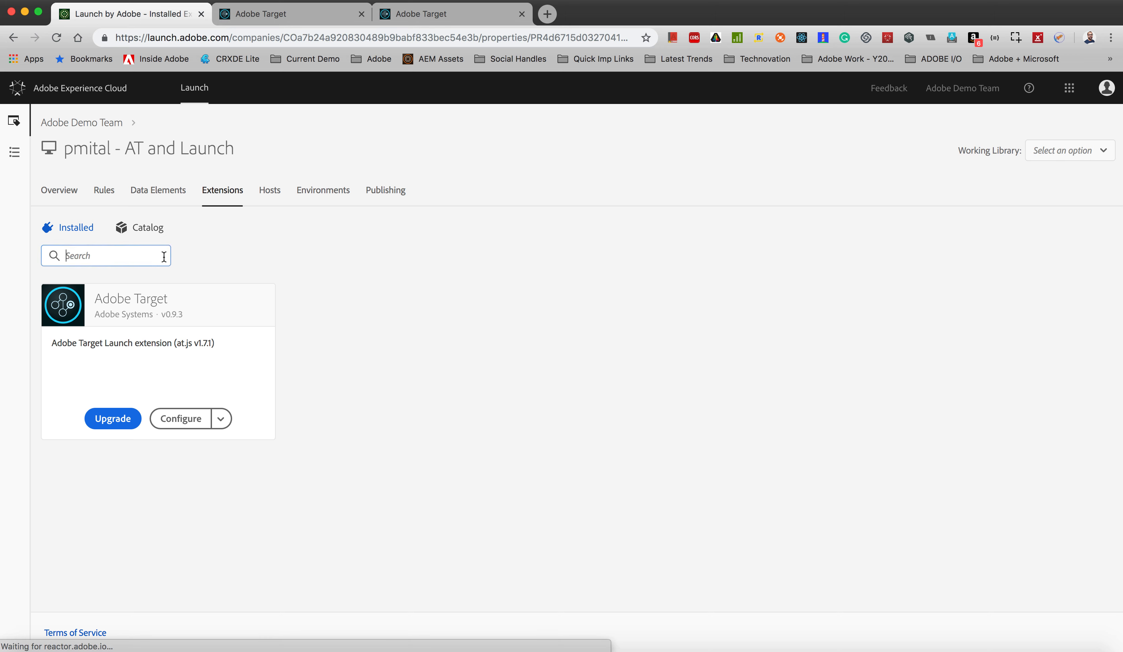
left_click(148, 238)
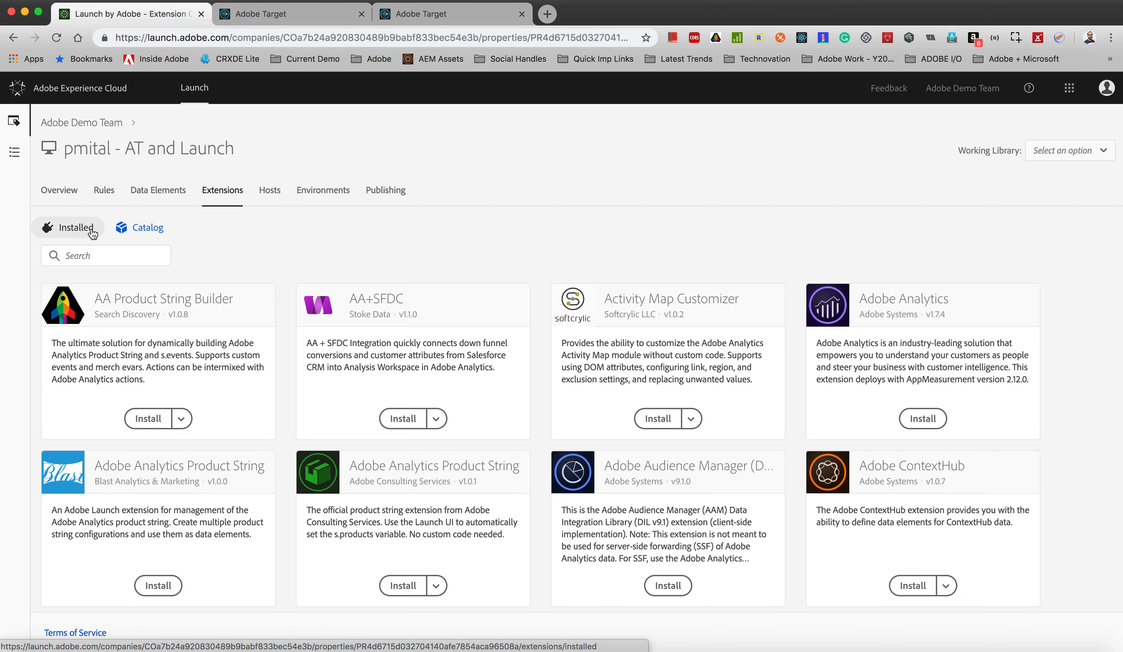
left_click(92, 230)
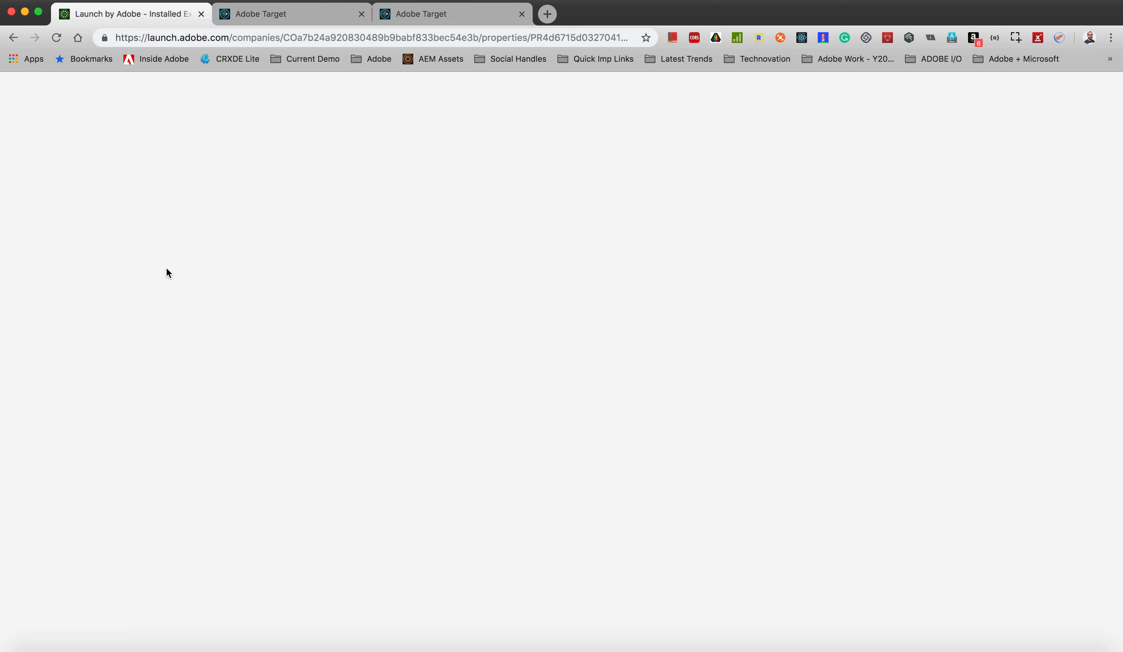
left_click(280, 41)
key("Return")
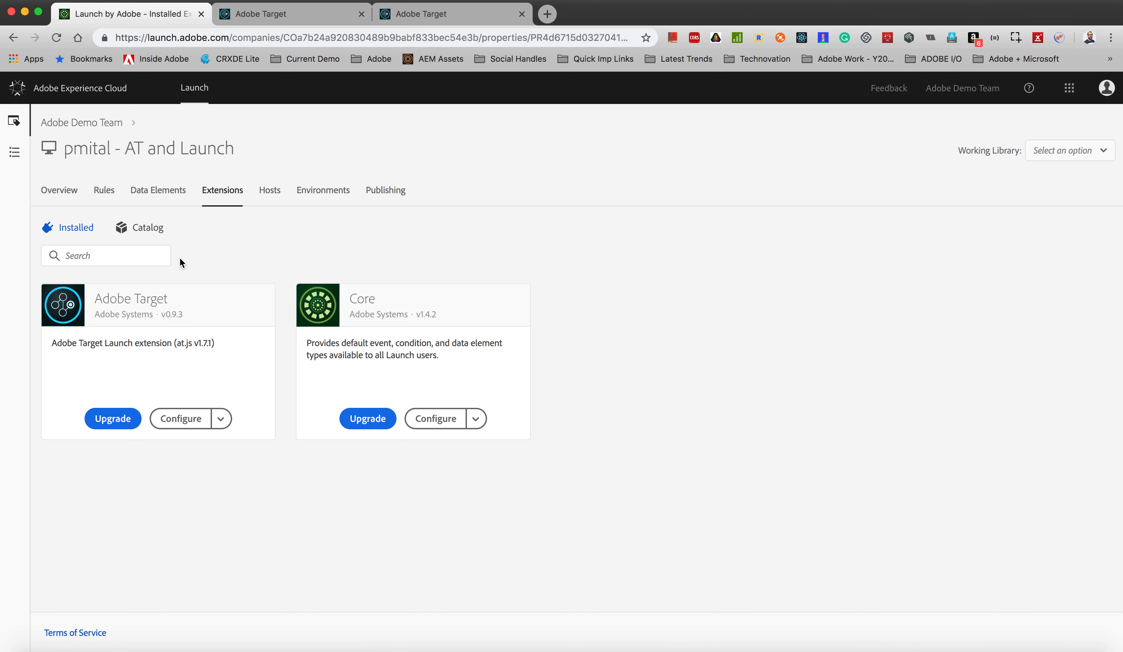
Step: Open the All Pages - Target rule and inspect the event types of its Library Loaded (Page Top) event, discarding any changes
left_click(109, 197)
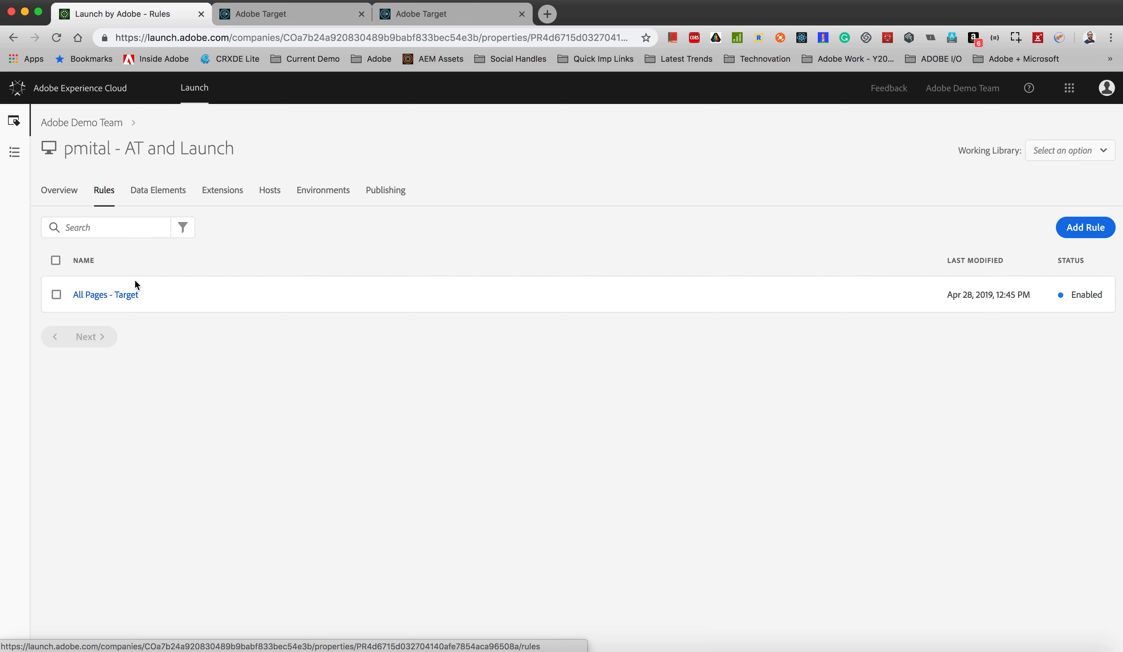
left_click(126, 296)
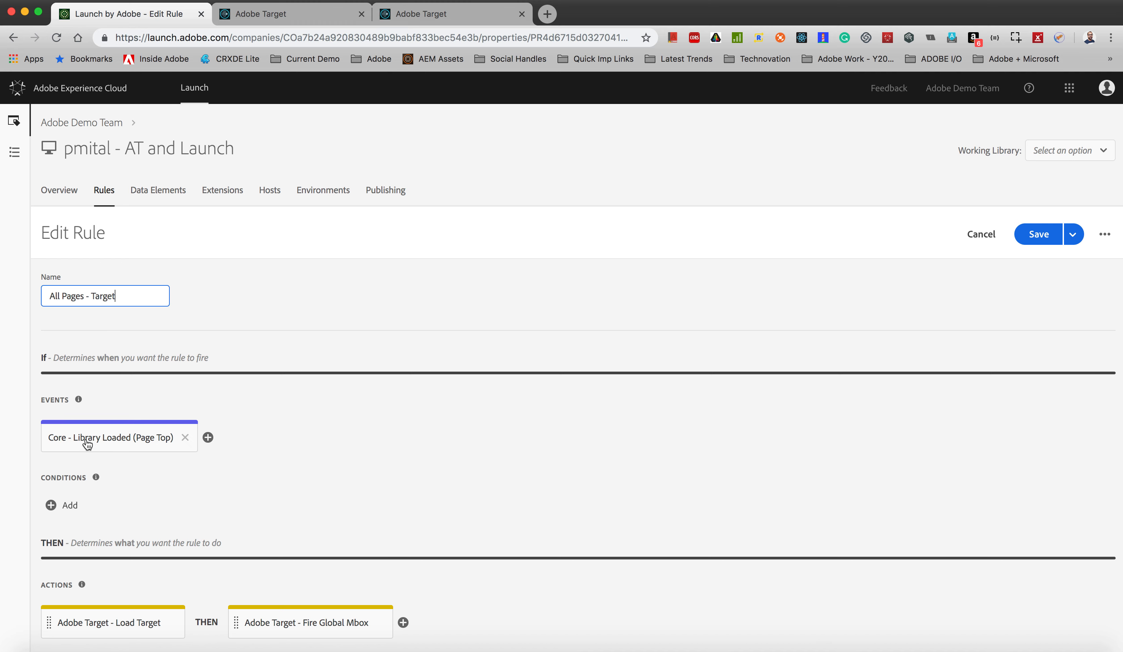
left_click(101, 439)
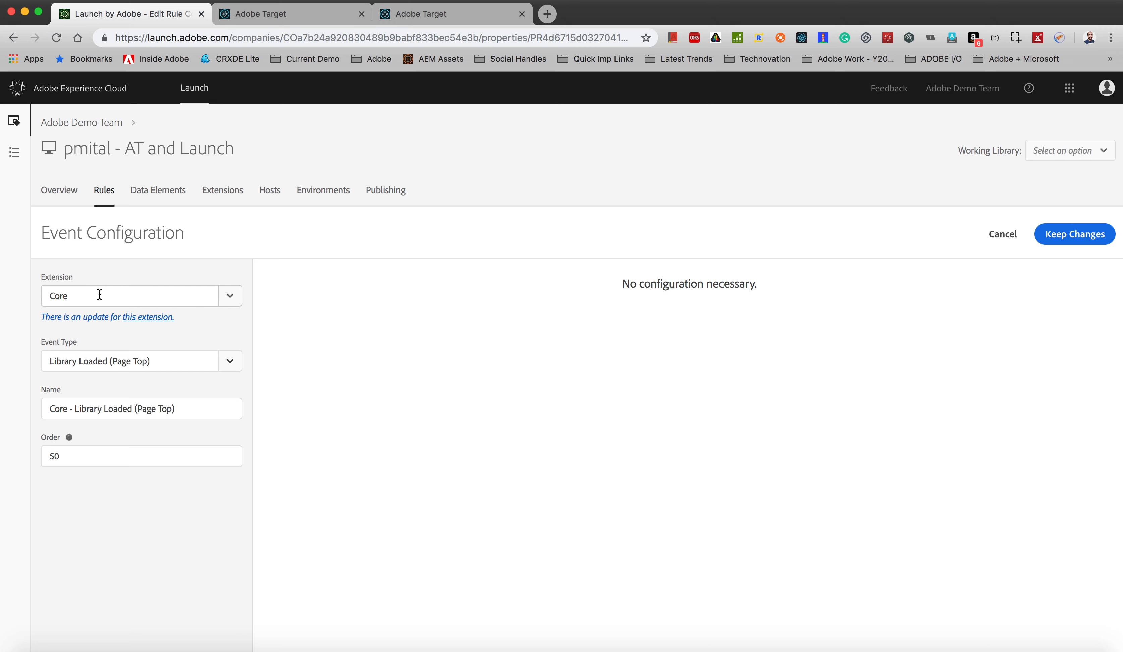
left_click(229, 361)
scroll(155, 509, "down", 10)
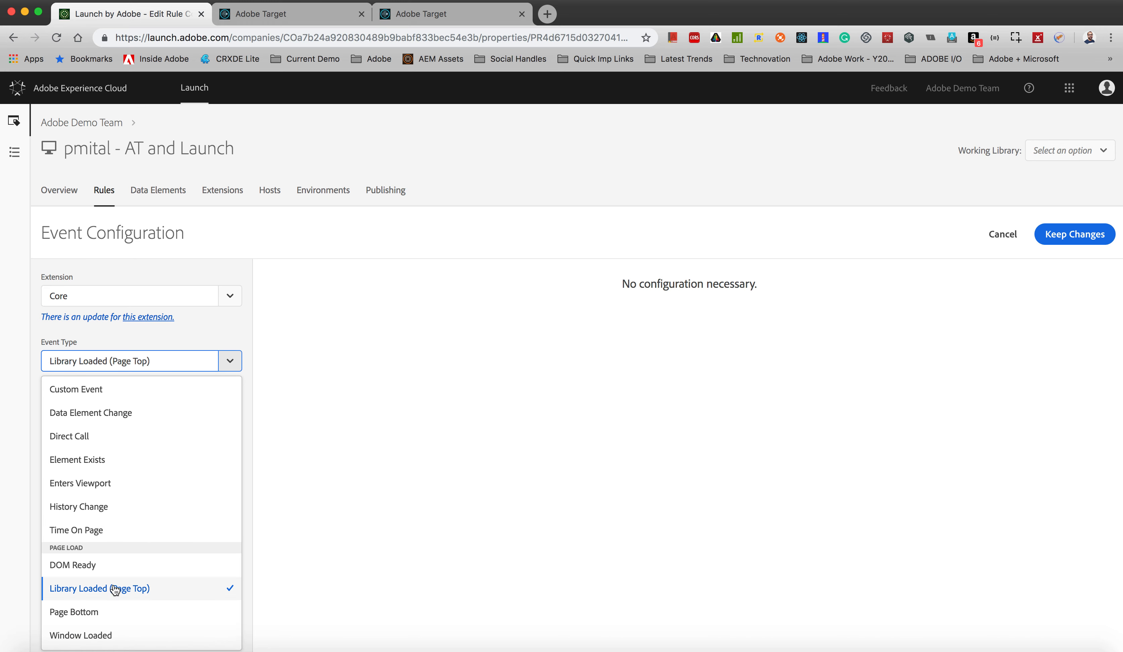
left_click(161, 589)
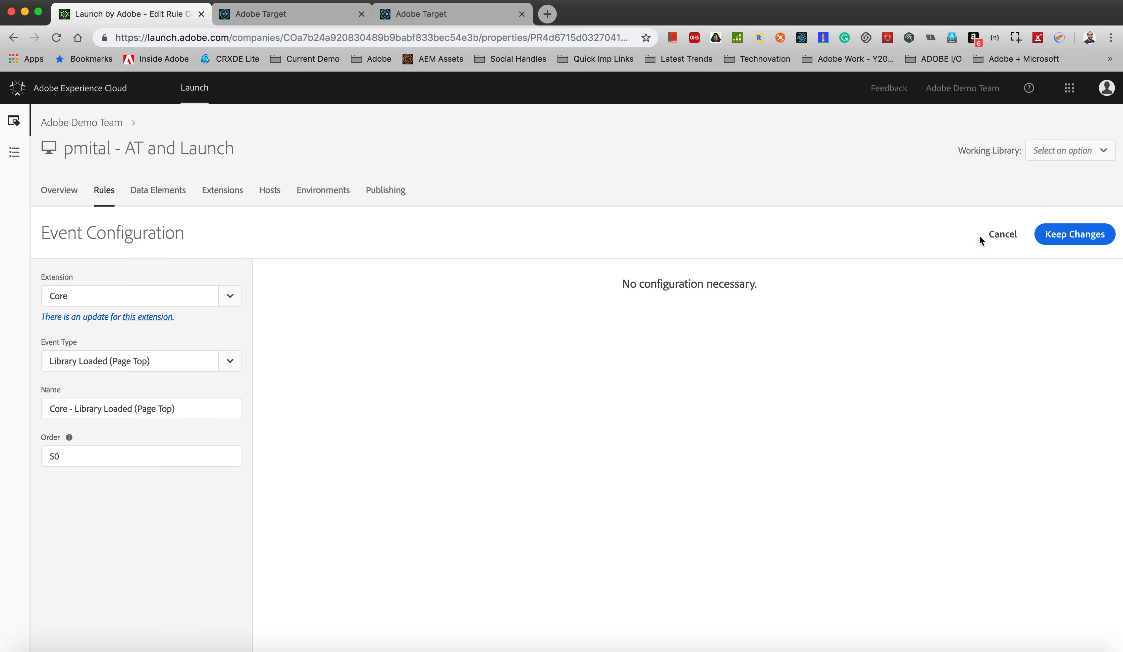
left_click(1003, 240)
left_click(663, 411)
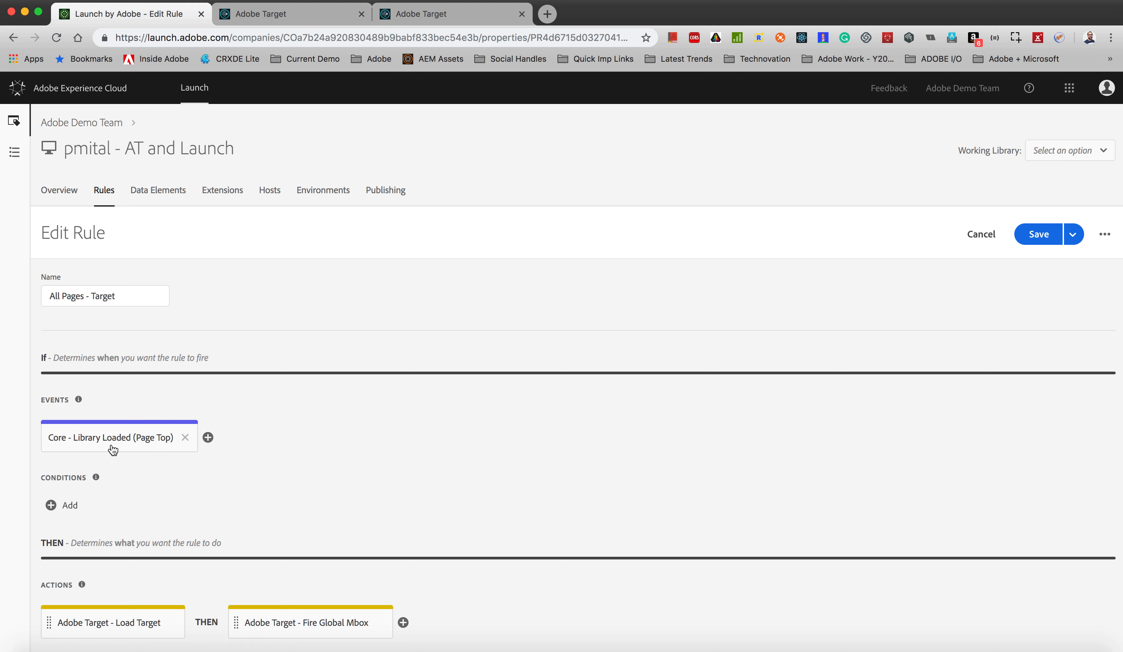
Step: Inspect the rule's Load Target and Fire Global Mbox action configurations, discarding any changes
left_click(83, 629)
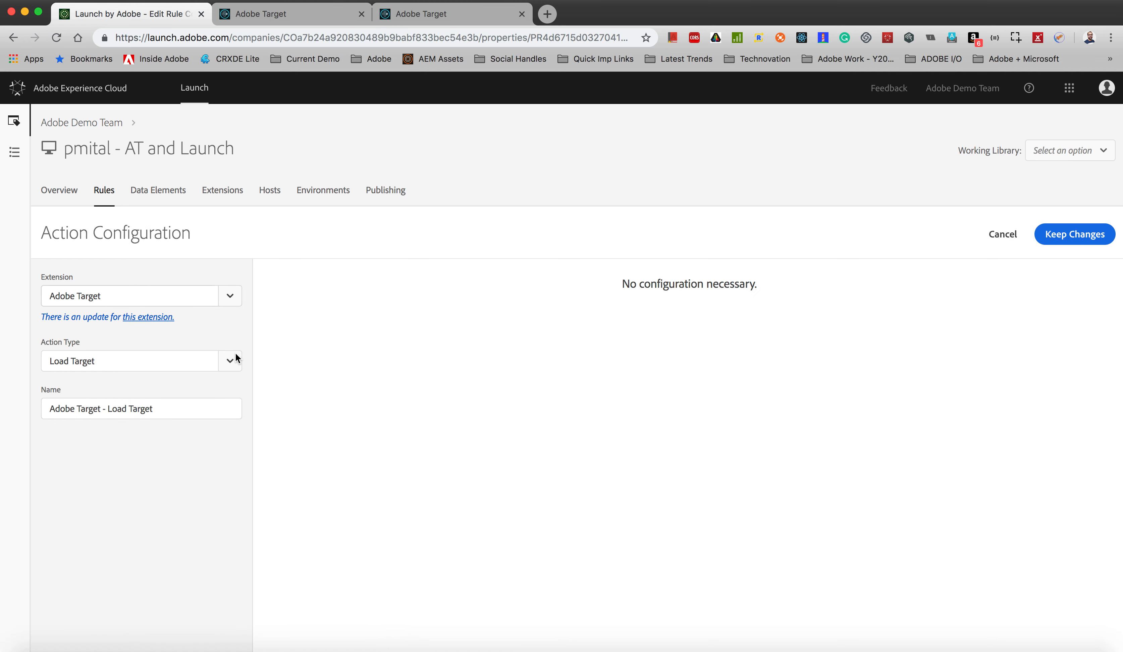
left_click(999, 241)
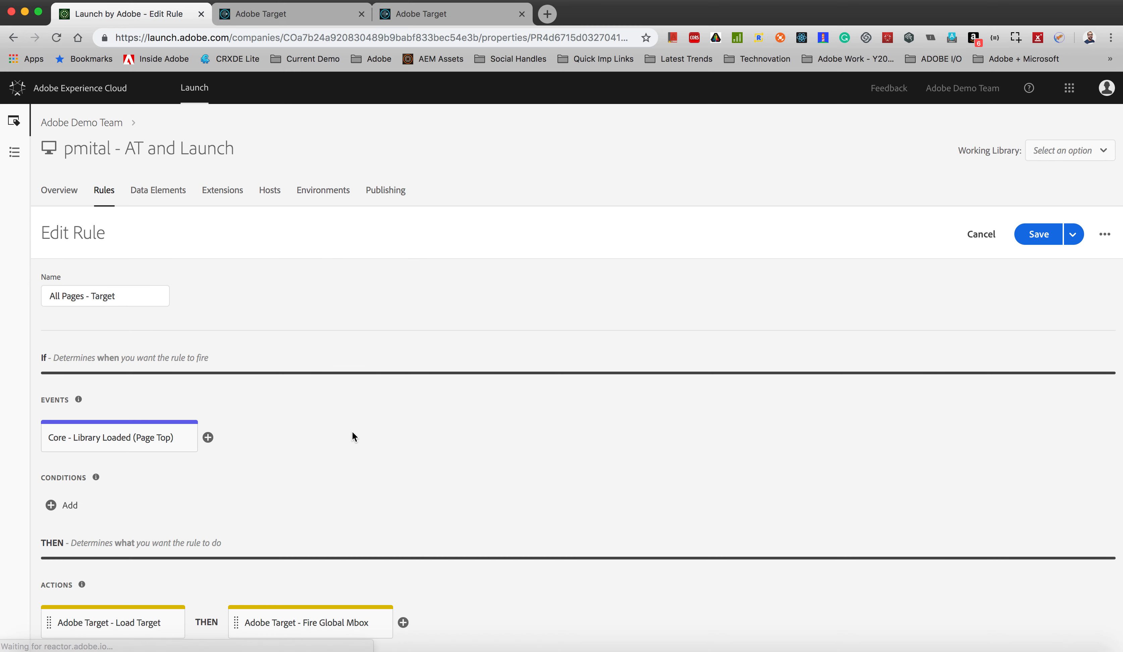
left_click(277, 620)
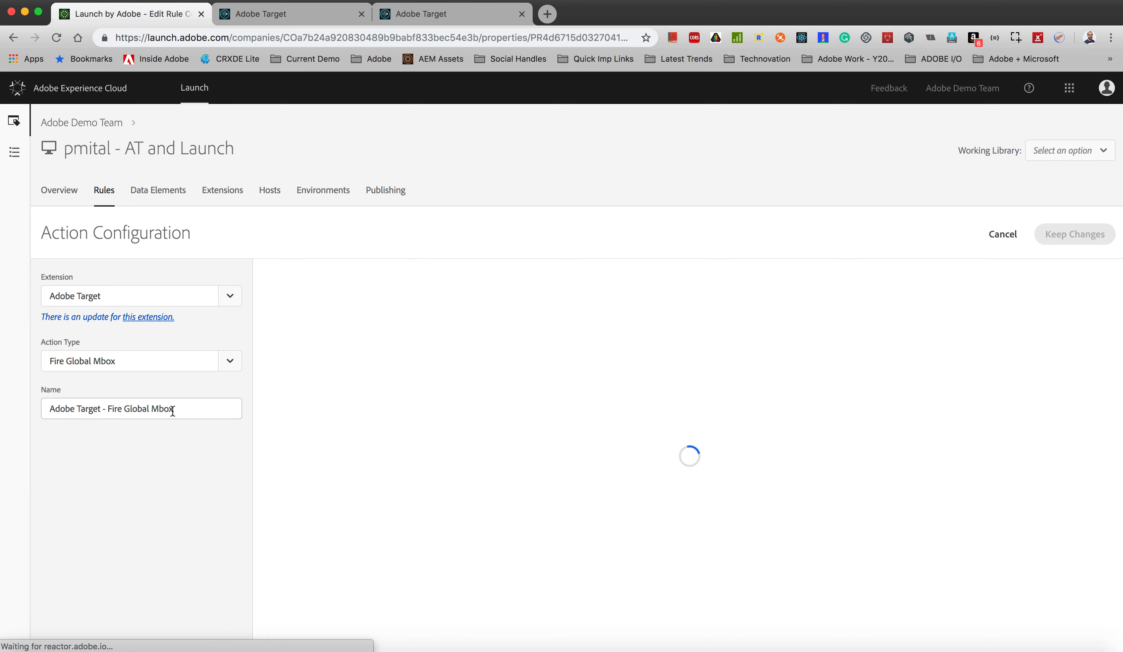
left_click(230, 360)
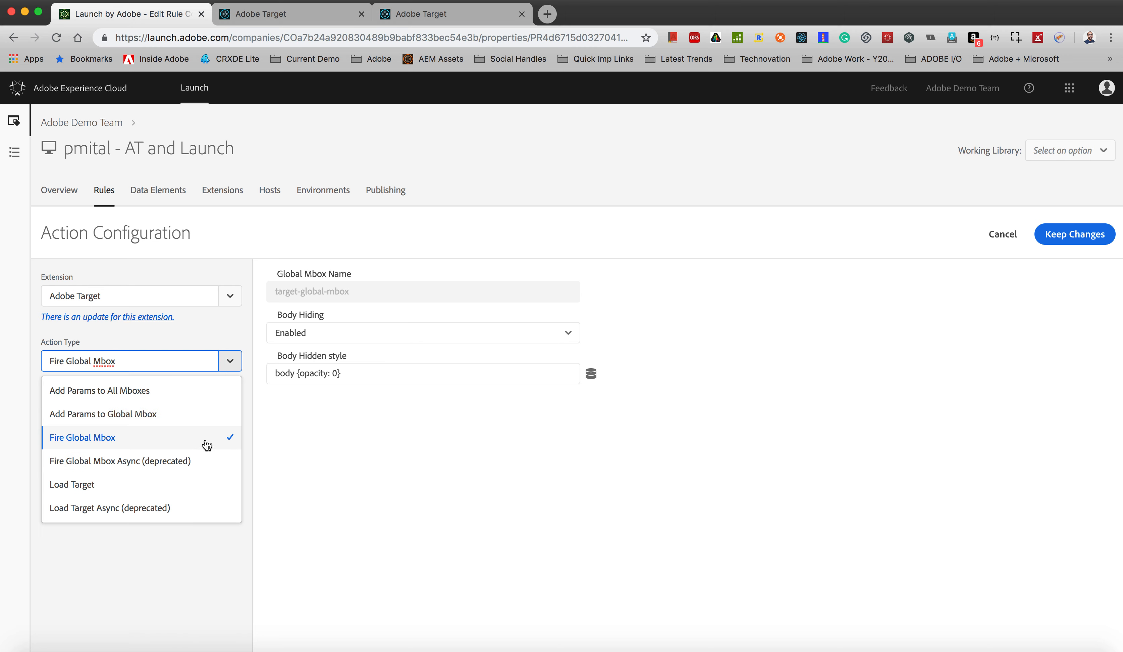
left_click(320, 444)
left_click(995, 241)
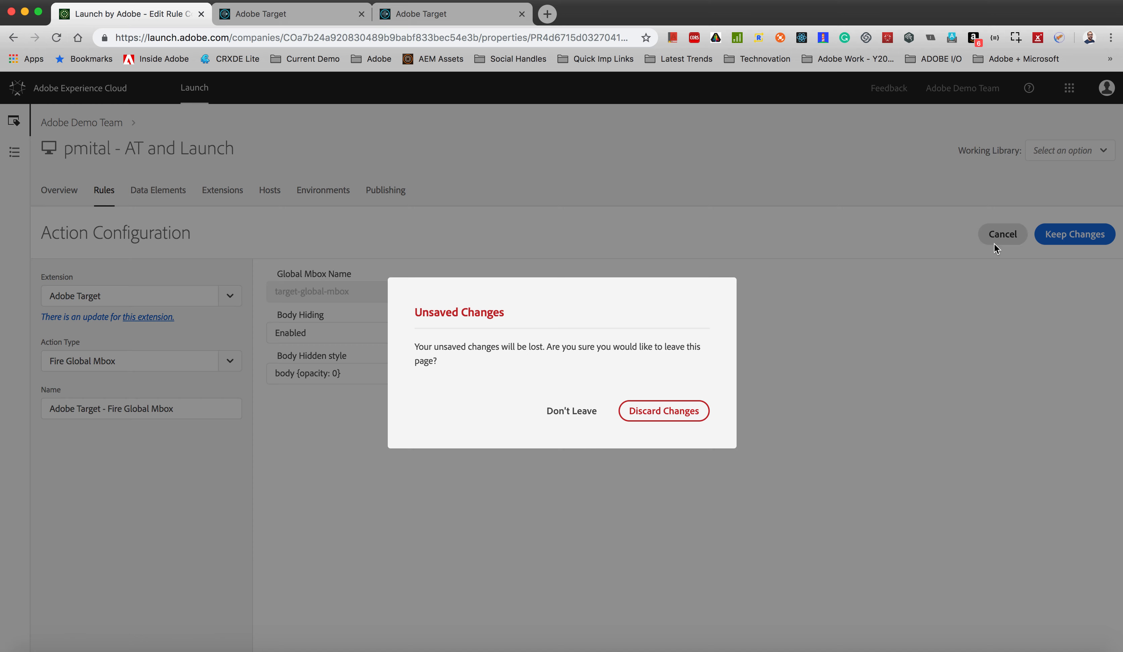
left_click(672, 413)
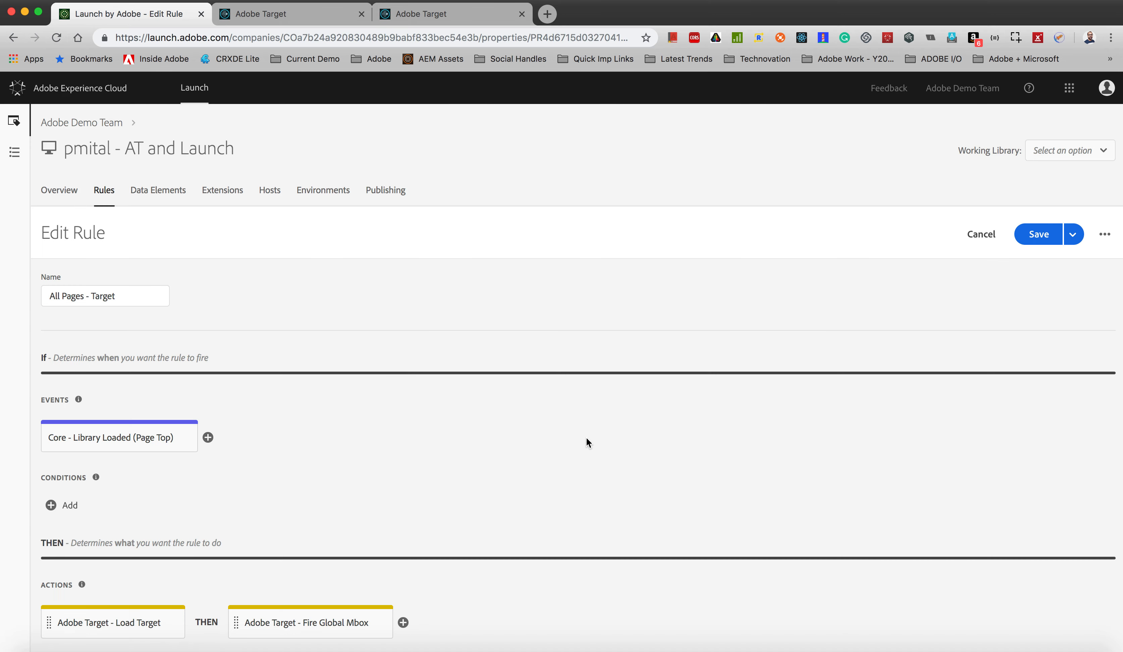
Step: Review the contents of the All Pages - AT library in the Development publishing stage and leave it without saving
left_click(386, 192)
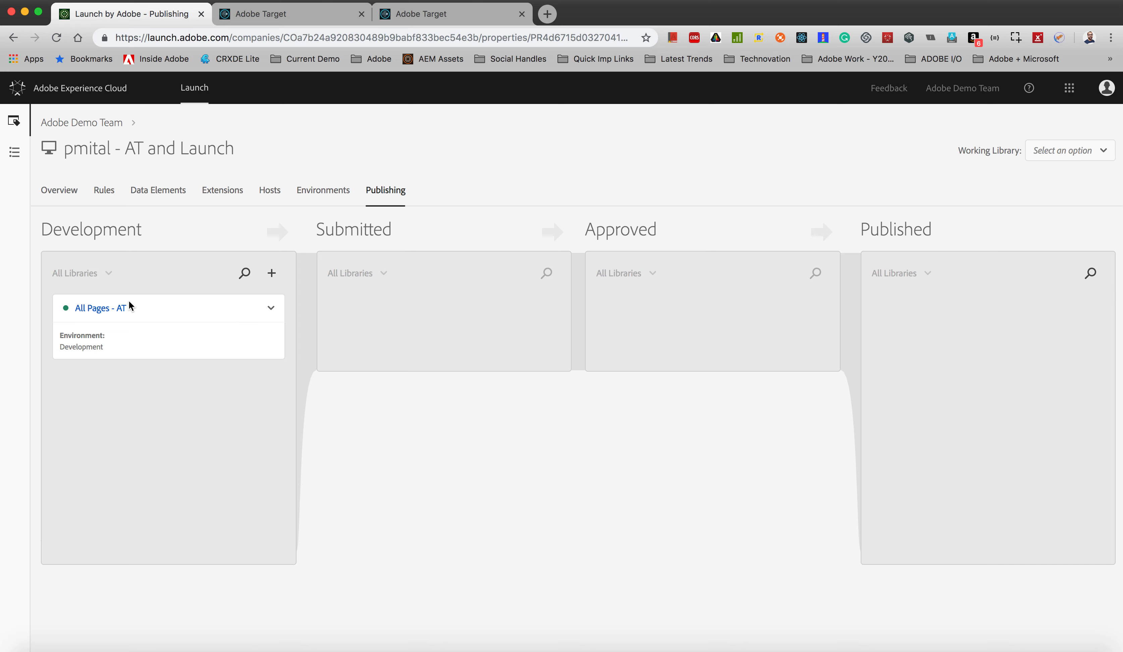
left_click(271, 312)
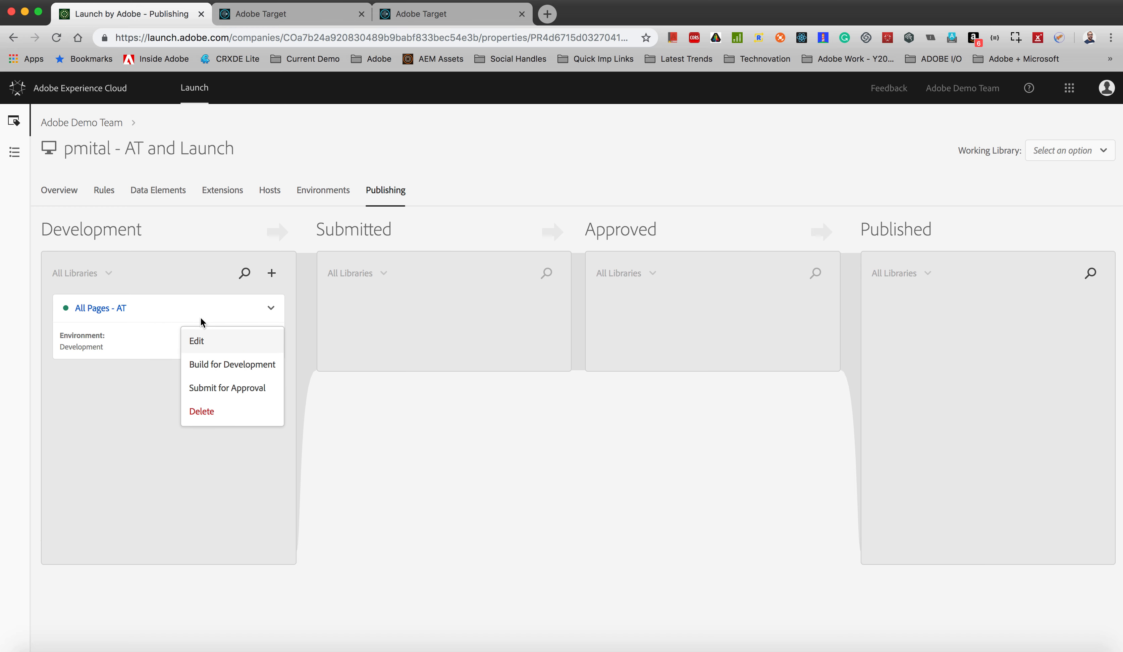
left_click(228, 345)
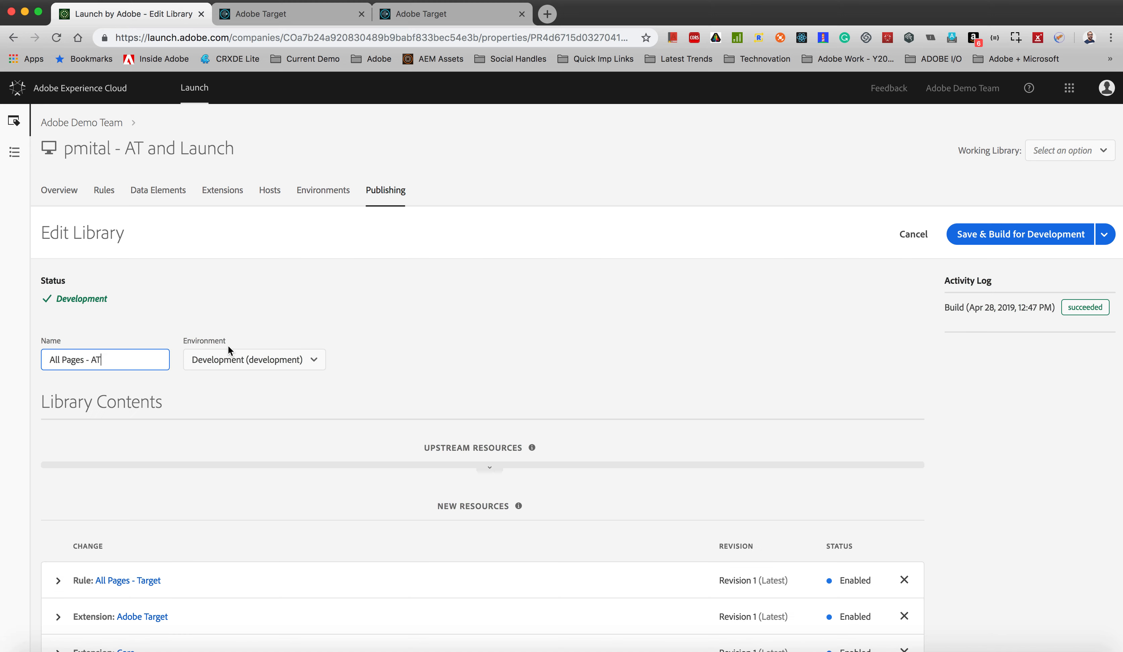
scroll(206, 427, "down", 2)
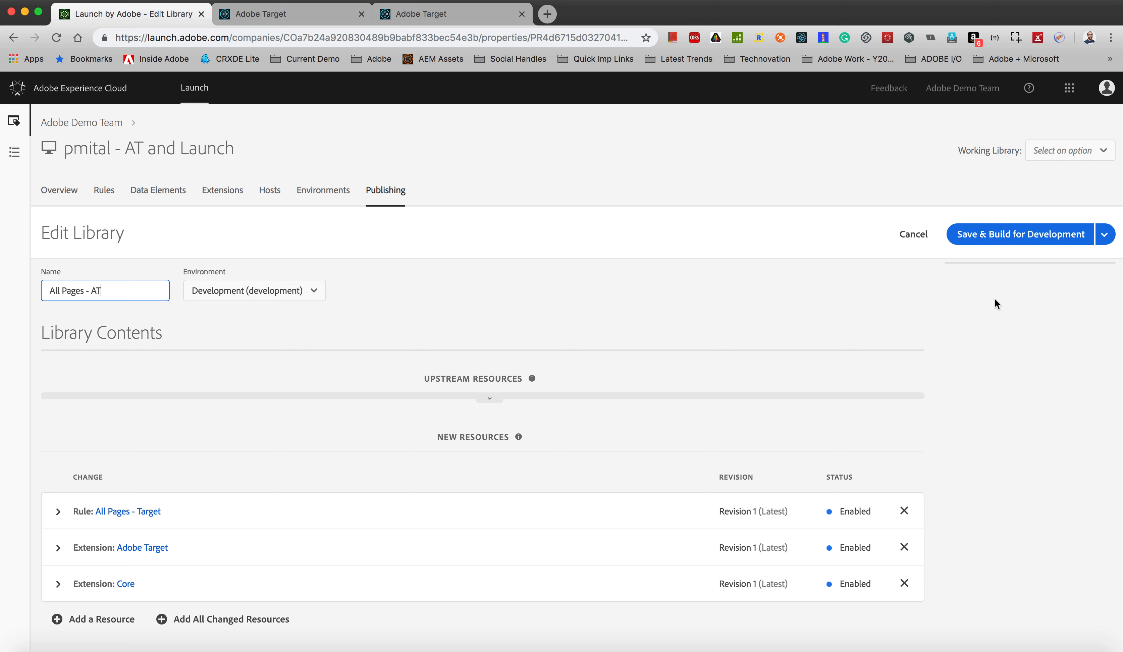
left_click(916, 237)
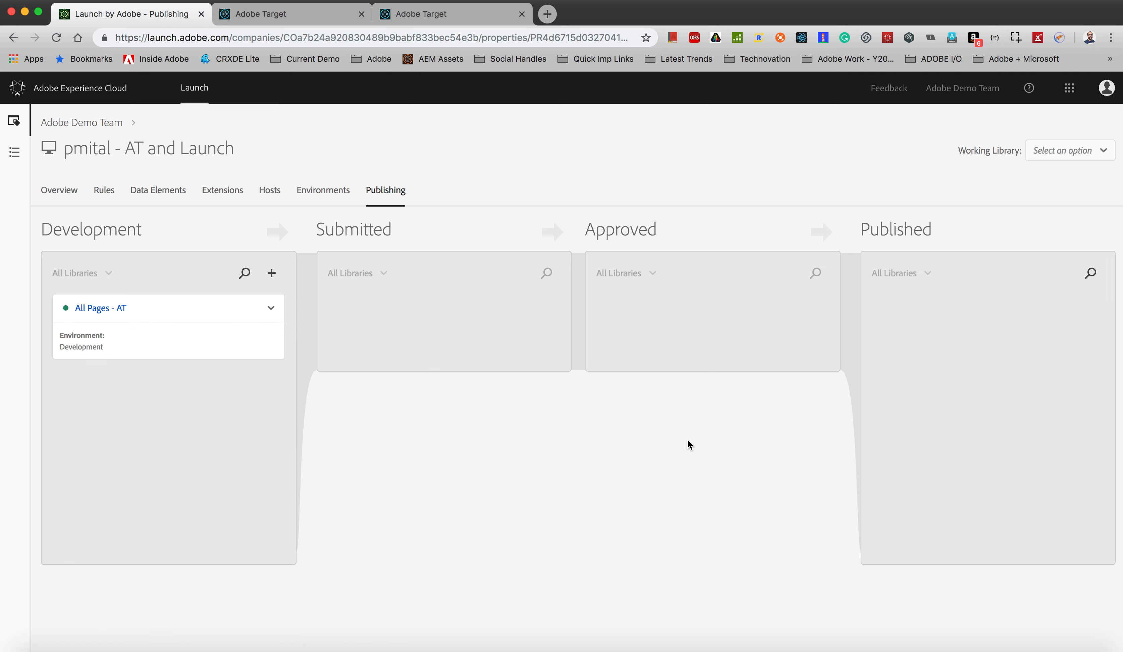
Step: Show the web install instructions with the embed code for the property's Development environment
left_click(323, 190)
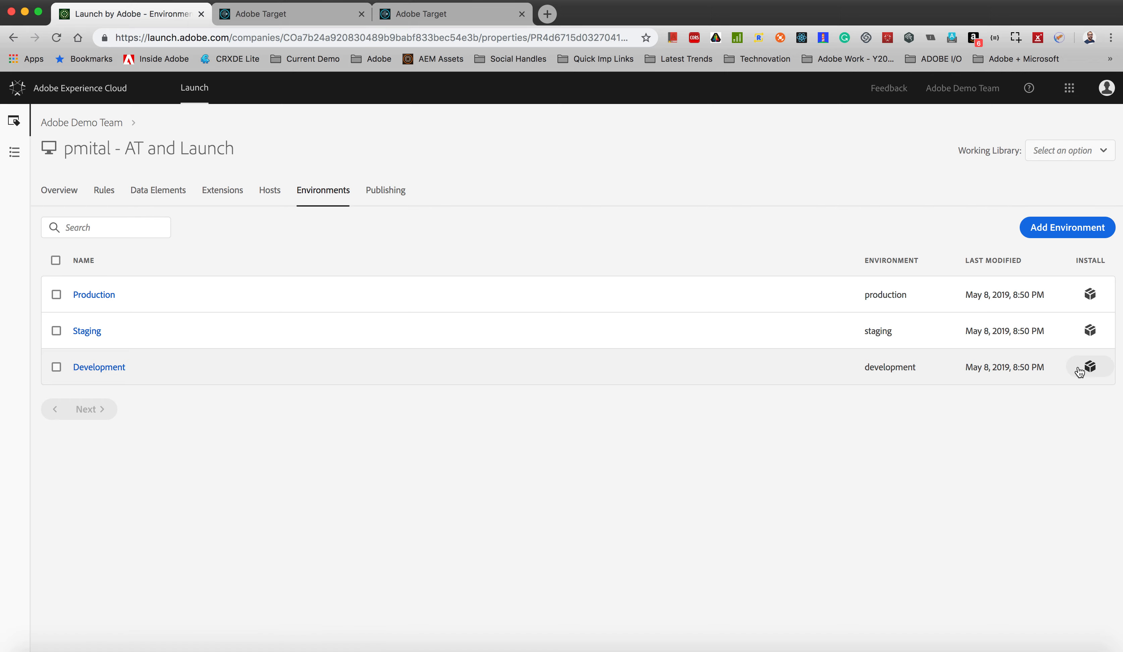
left_click(1089, 367)
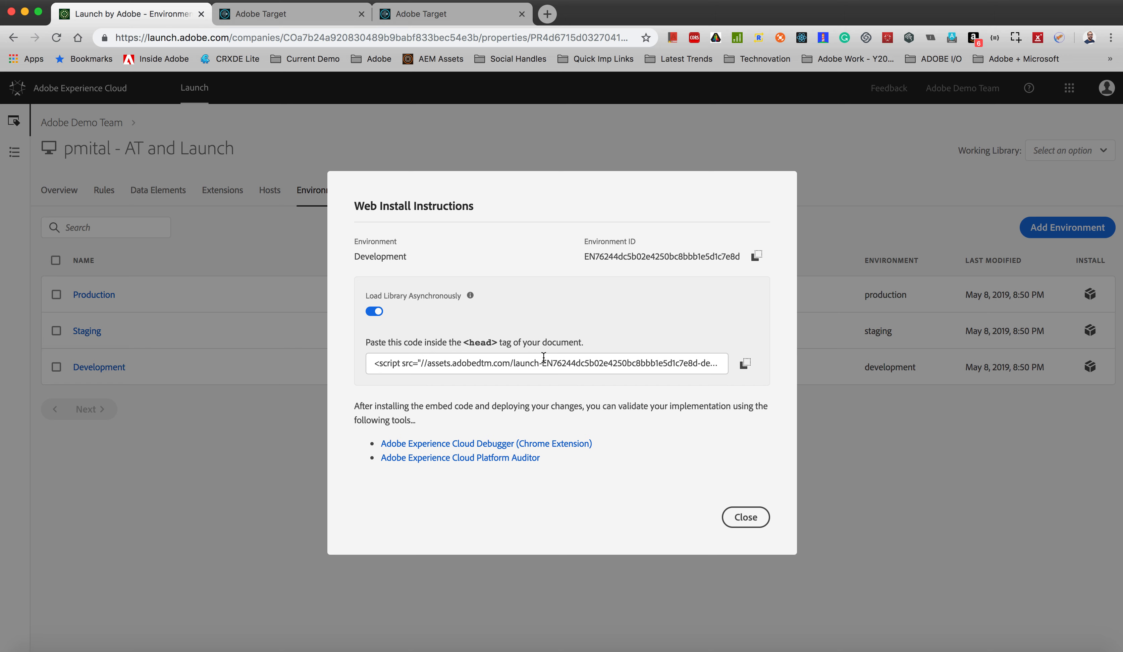
Step: Copy the Development embed code, check the matching script line in head.html in CRXDE Lite, and close the install instructions
left_click(744, 363)
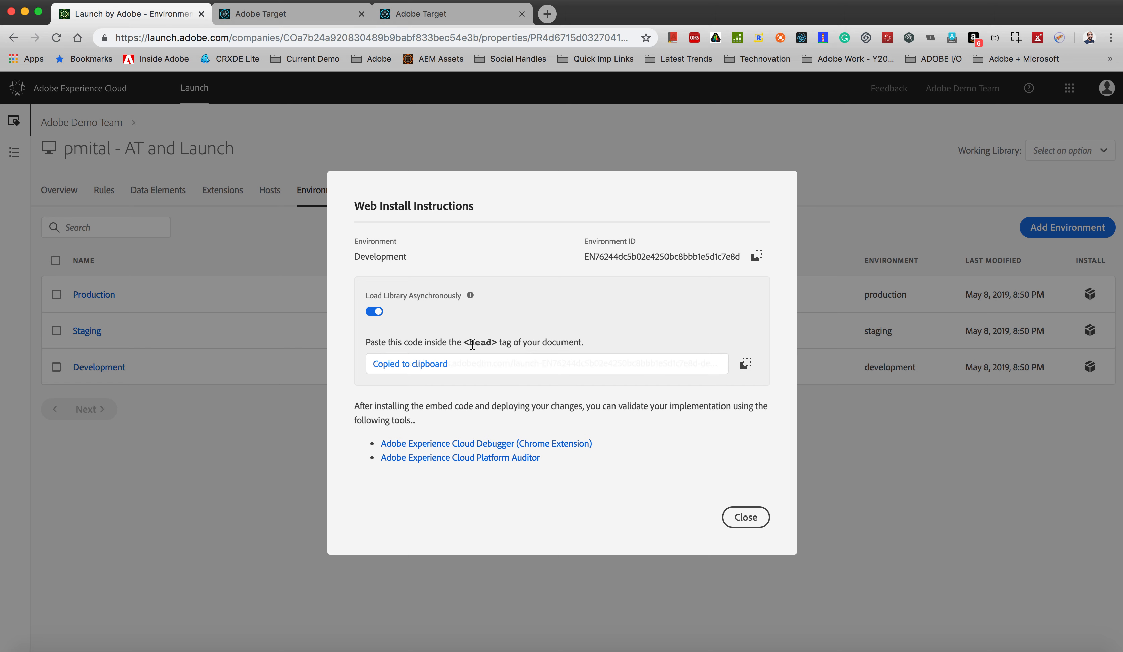
key("super+grave")
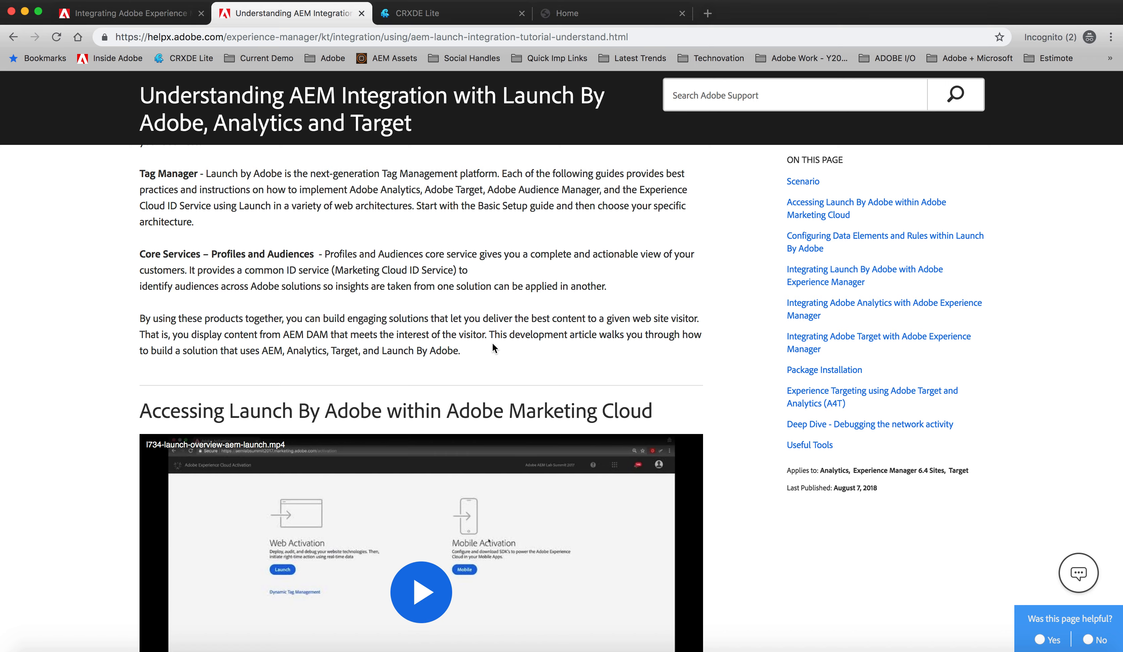
left_click(465, 14)
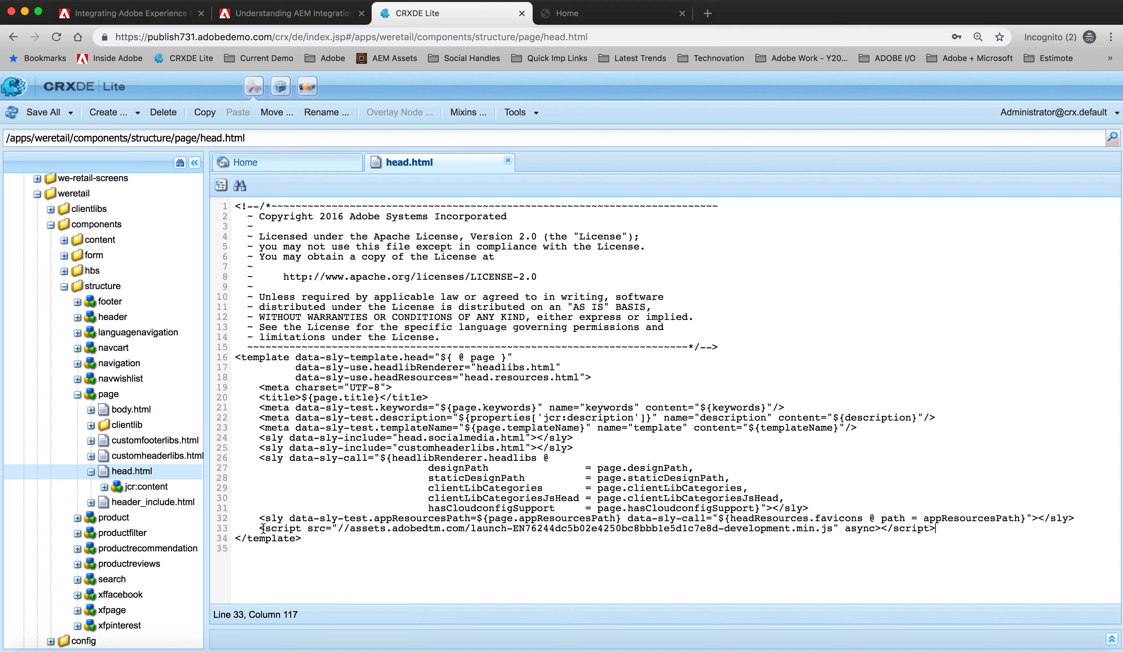
left_click_drag(261, 528, 881, 533)
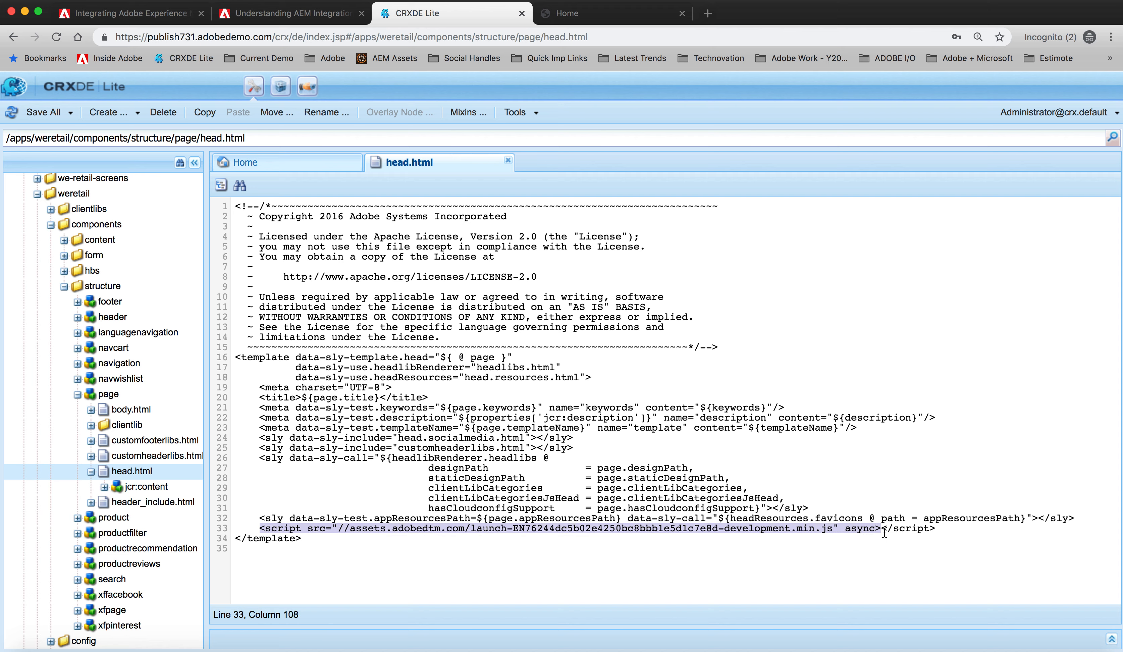
left_click(807, 480)
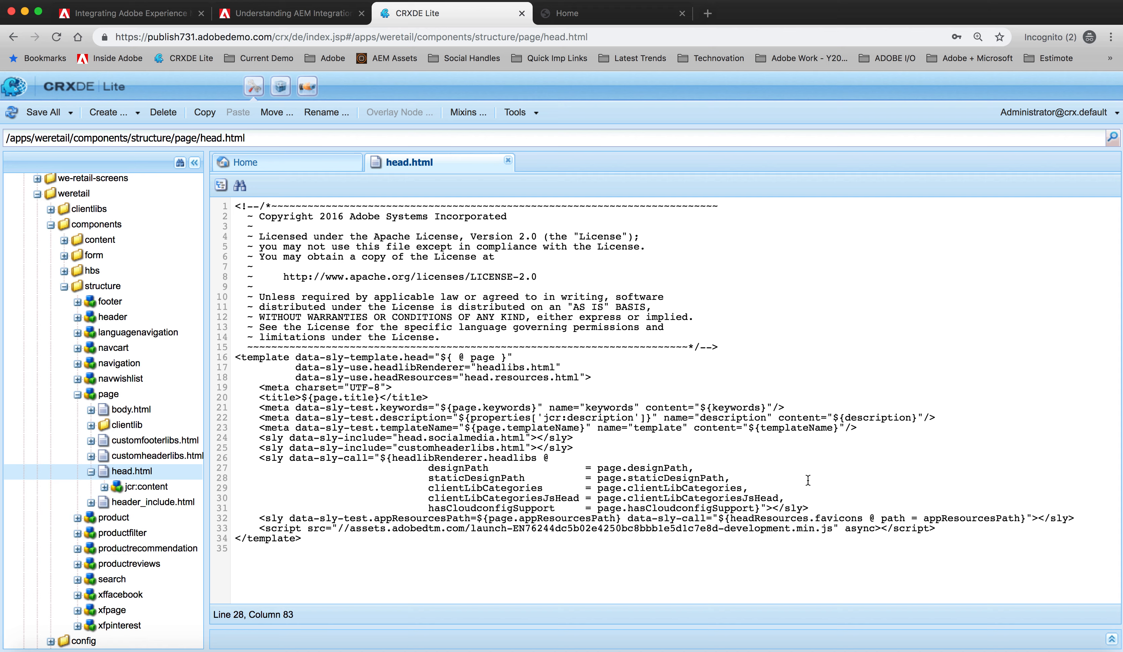
key("super+grave")
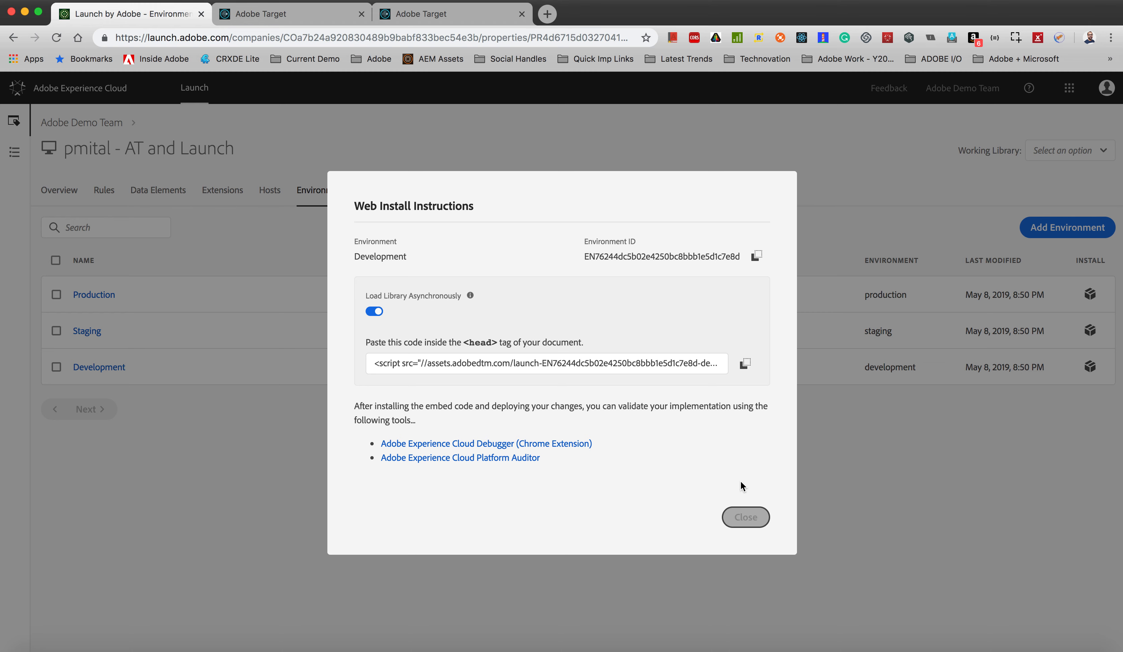
left_click(746, 517)
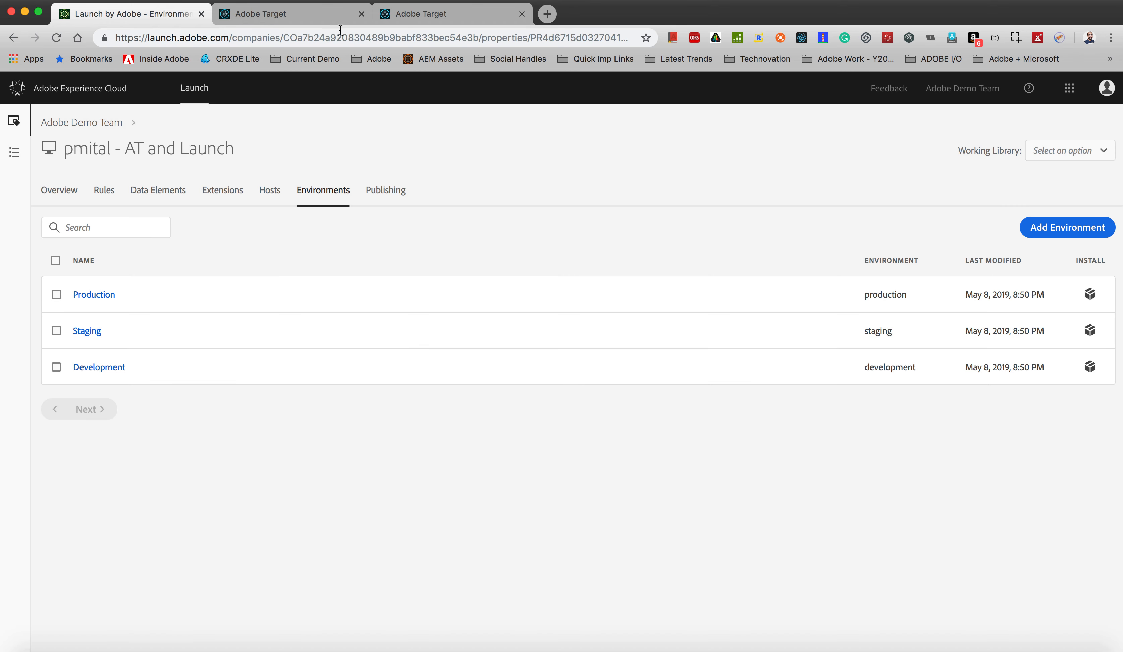
Step: Switch to Adobe Target and inspect the Site Pages rule of the YT - Mountains audience, cancelling without saving
left_click(335, 20)
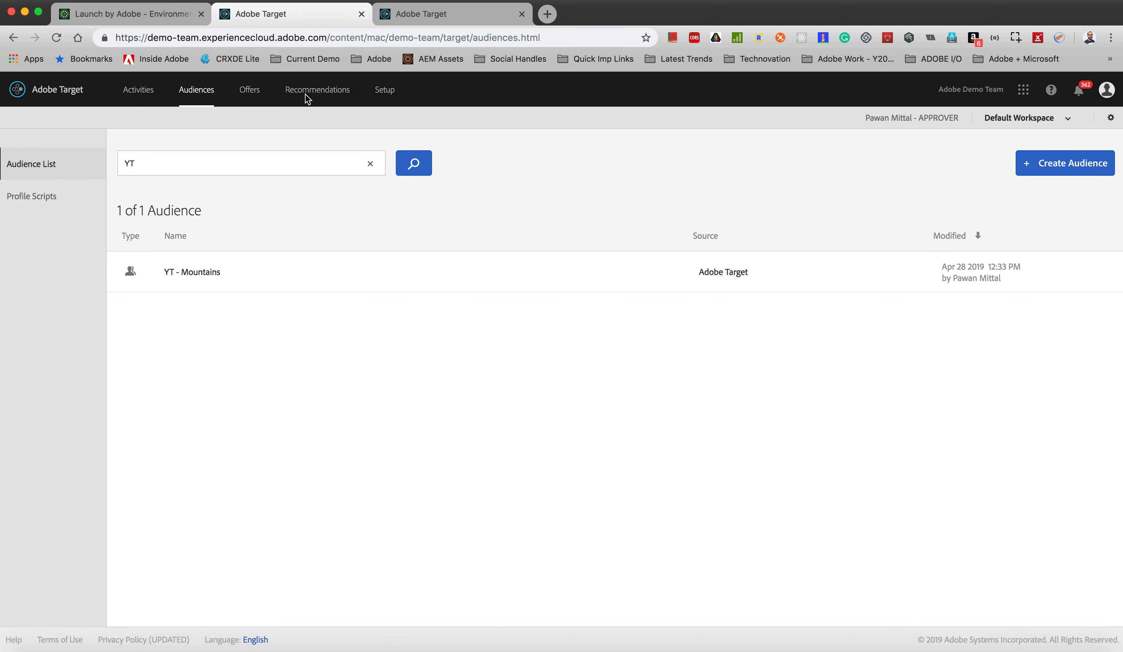
mouse_move(204, 266)
mouse_move(1010, 282)
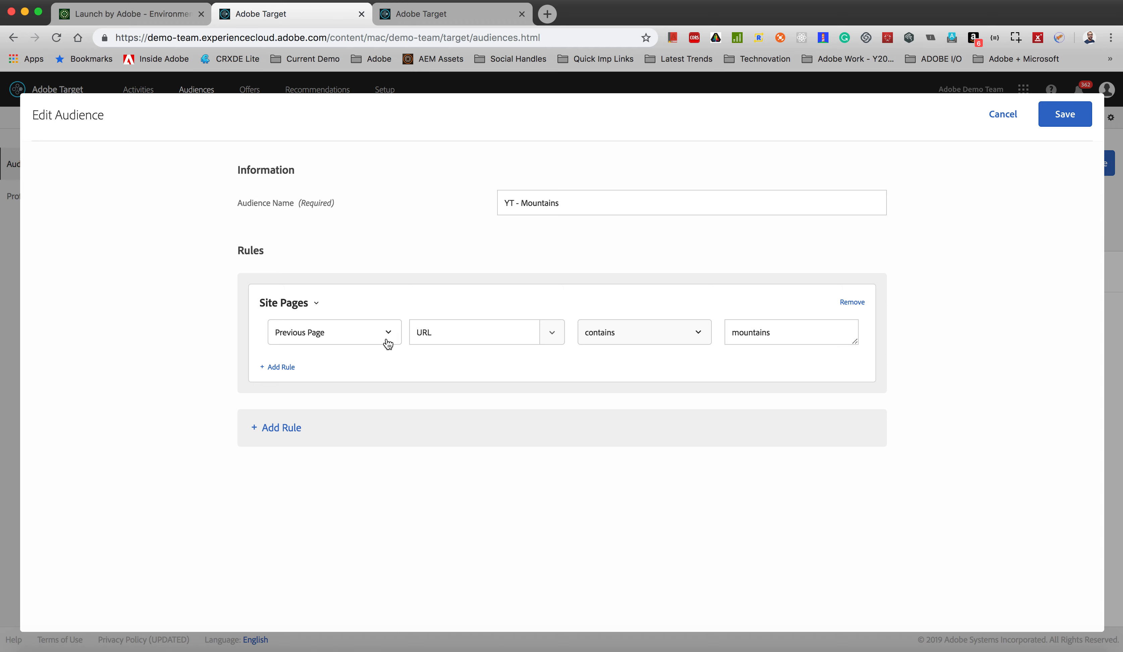
double_click(741, 332)
left_click(733, 373)
left_click(1011, 115)
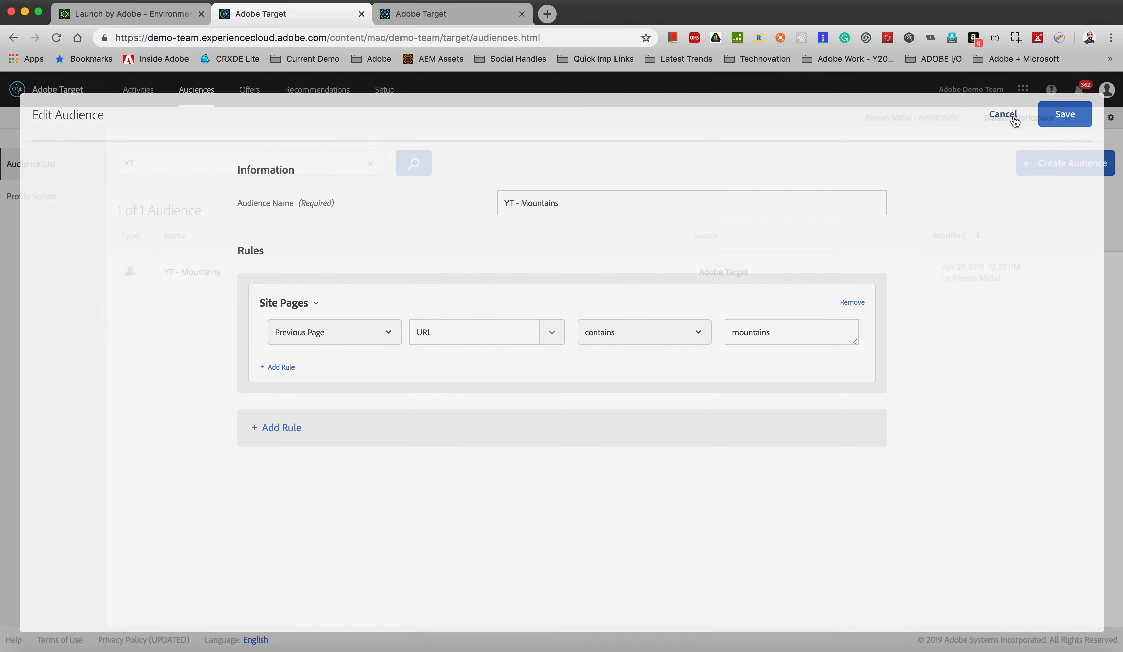
Step: Review the YT - AT and Launch activity's location, audiences, experiences and available status options
left_click(464, 21)
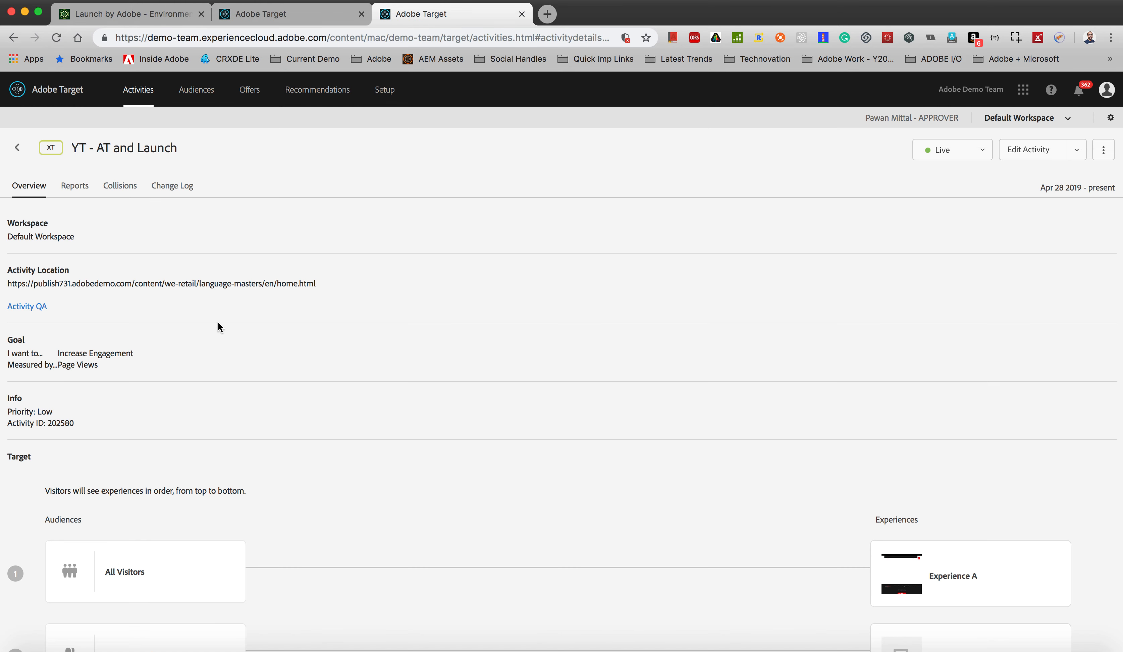
left_click_drag(9, 284, 361, 296)
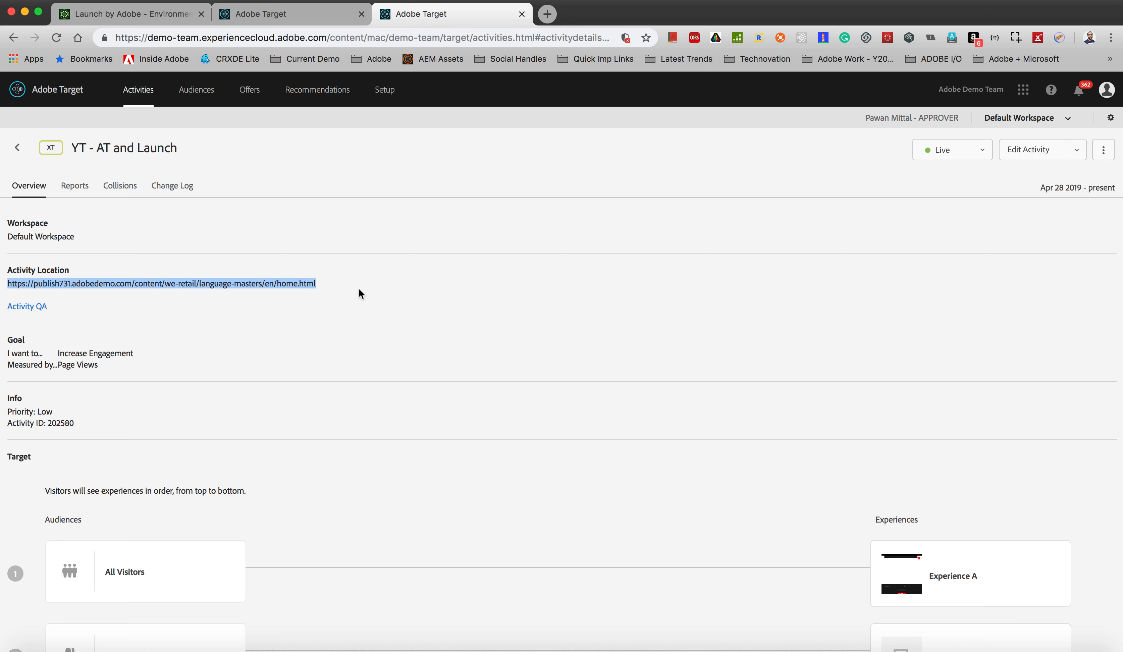
scroll(358, 294, "down", 3)
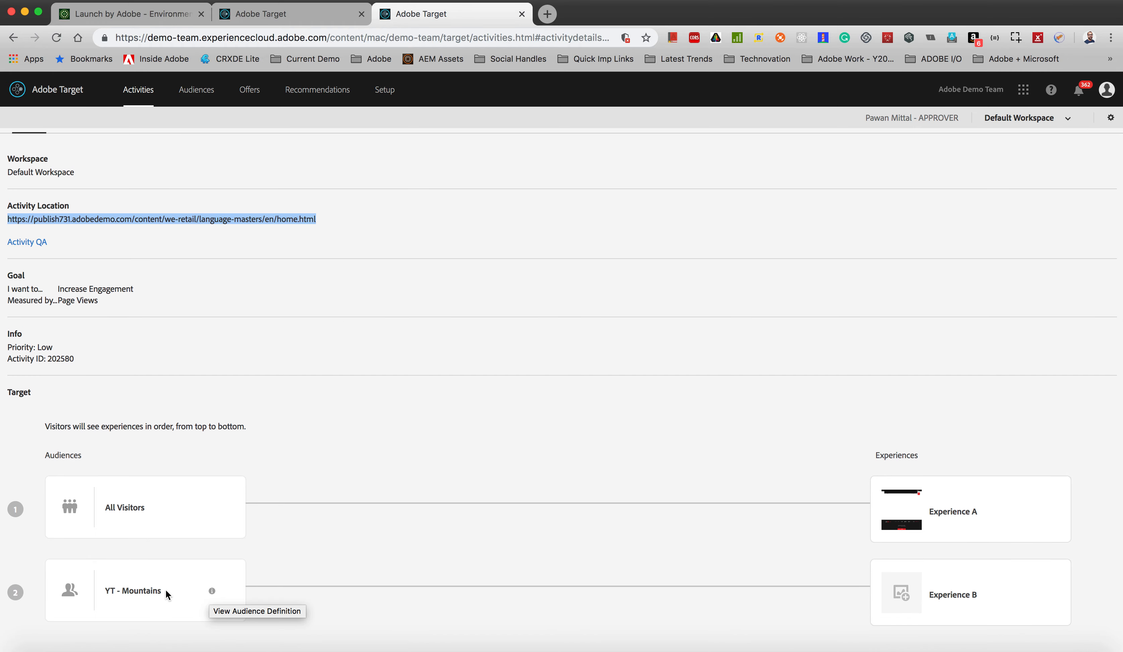
scroll(410, 376, "up", 3)
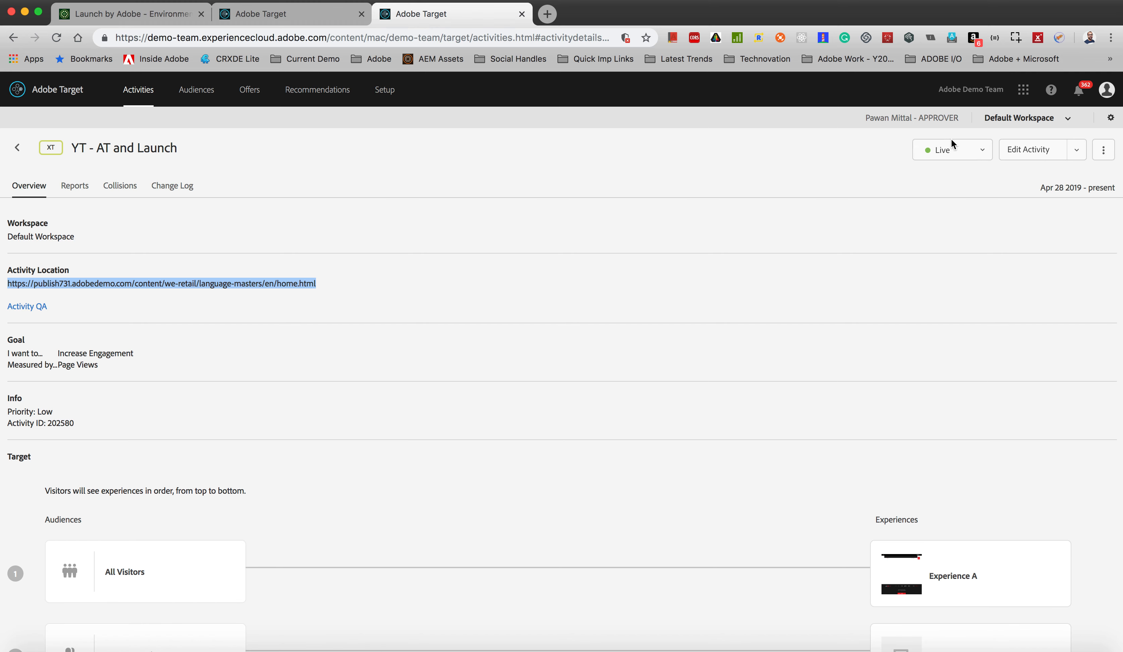
left_click(984, 153)
left_click(1005, 174)
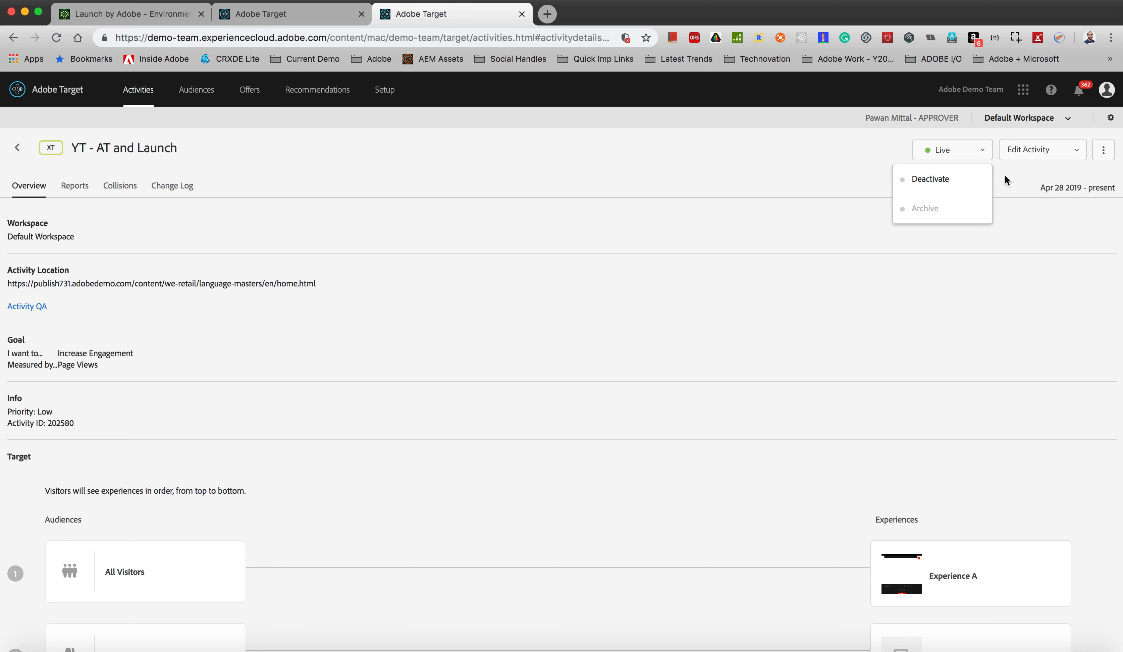
Step: Open the YT - AT and Launch activity for editing, compare the All Visitors and YT - Mountains experiences, and cancel the edit
left_click(1031, 150)
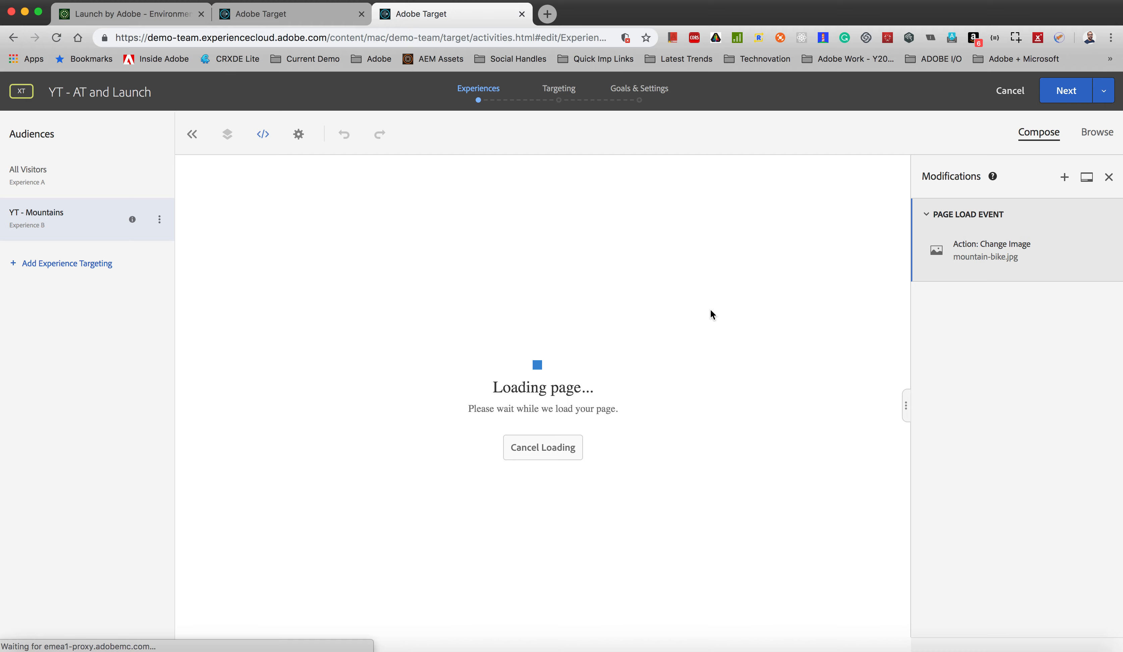
left_click(67, 170)
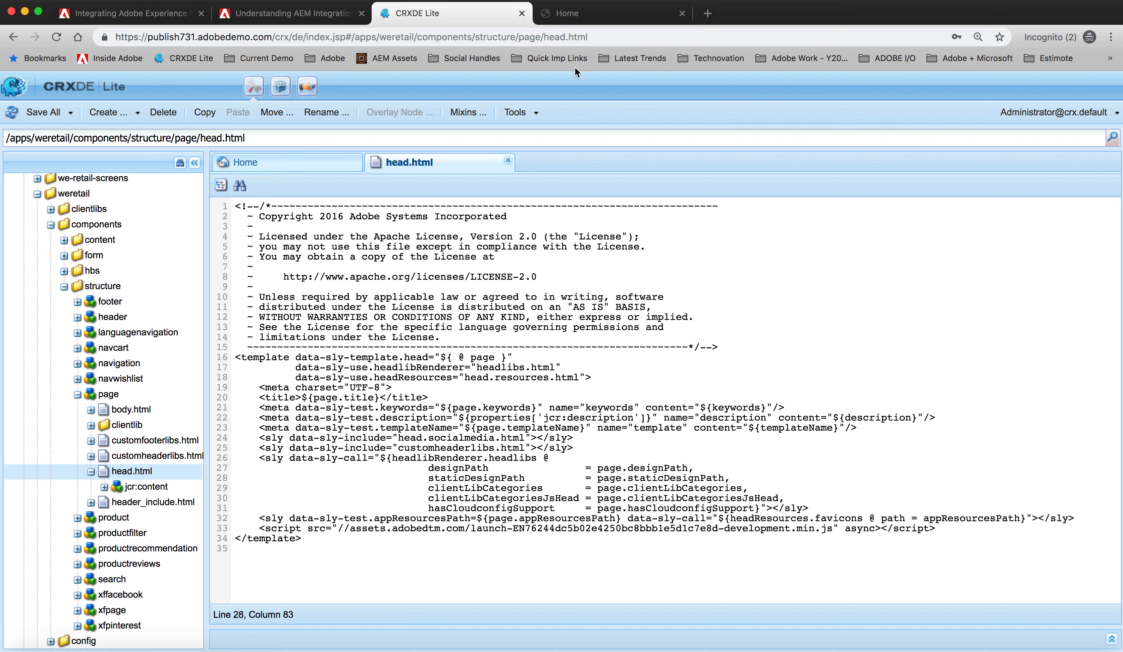
left_click(602, 18)
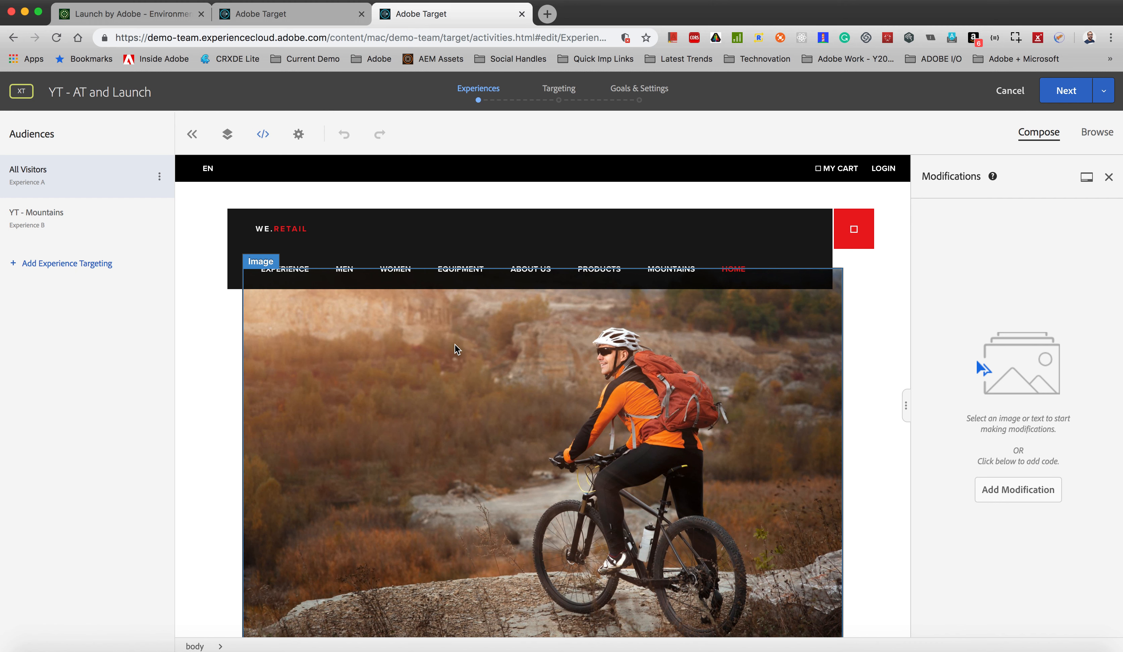
scroll(454, 345, "down", 3)
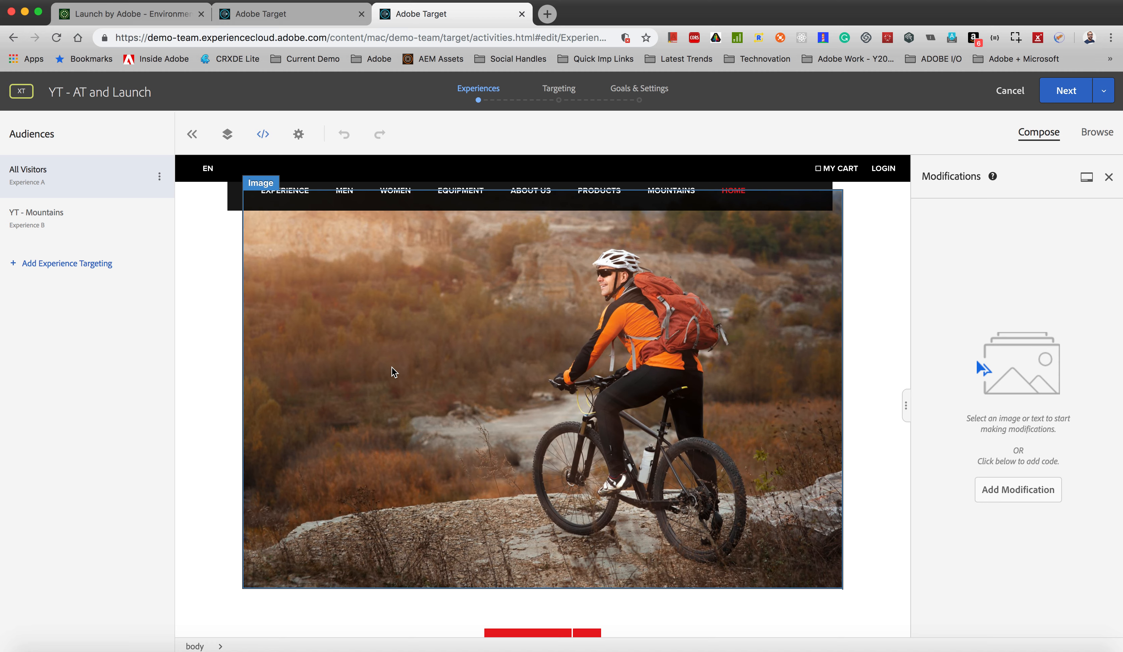
left_click(115, 213)
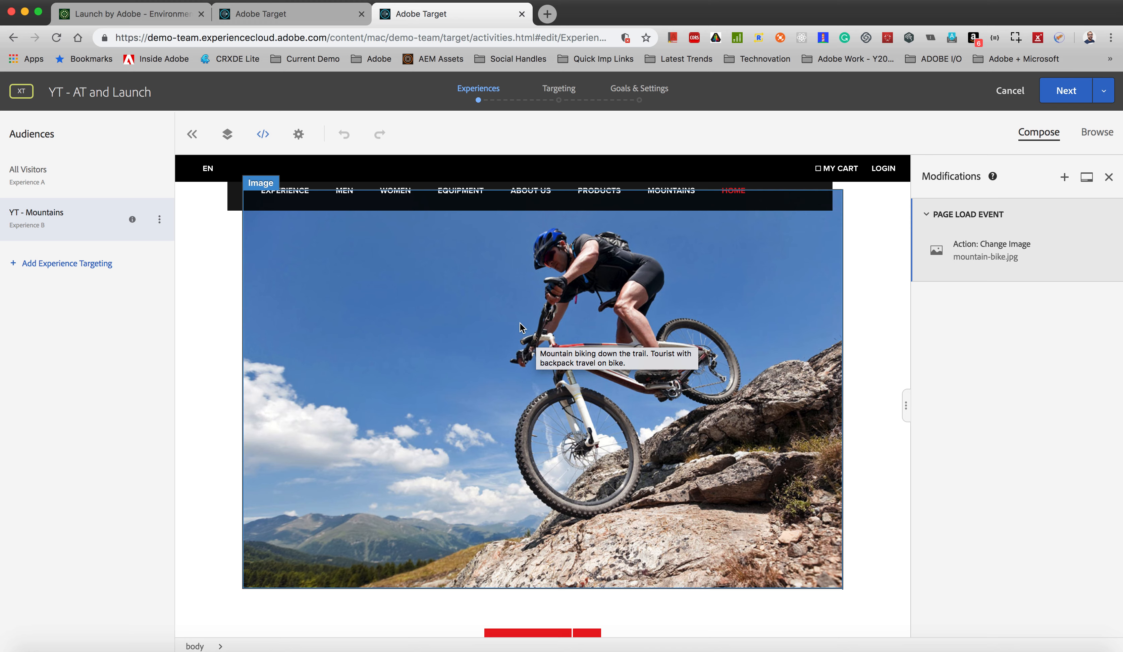
left_click(1014, 101)
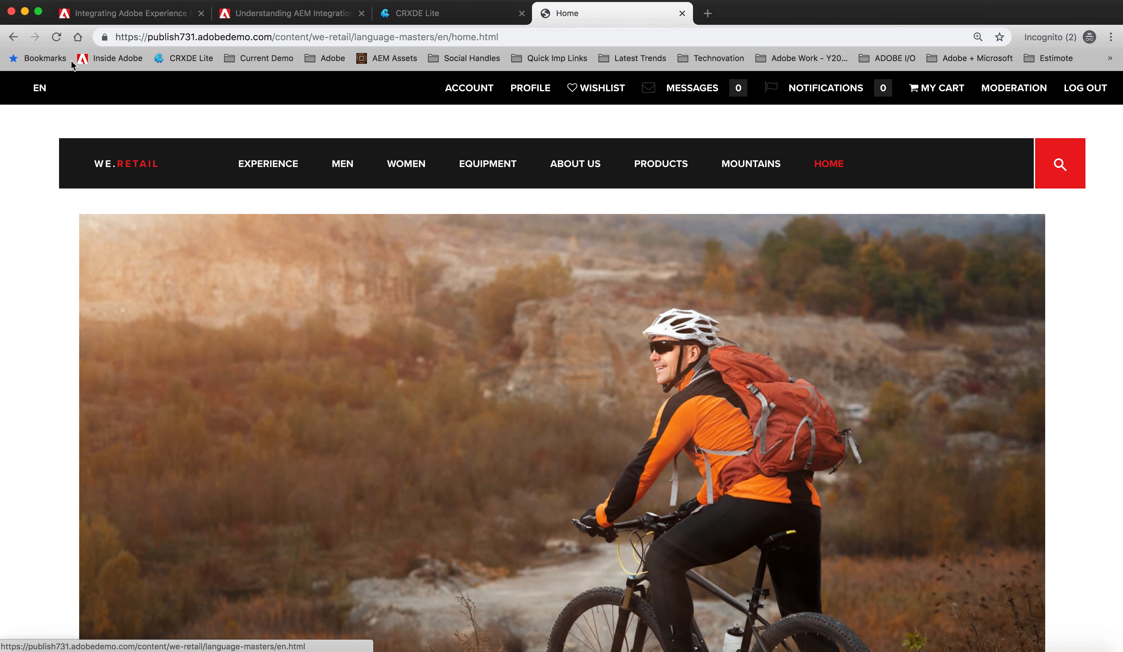
Step: On the published We.Retail site, go from the home page to the Mountains page, check its URL, and return to Home
scroll(271, 306, "down", 8)
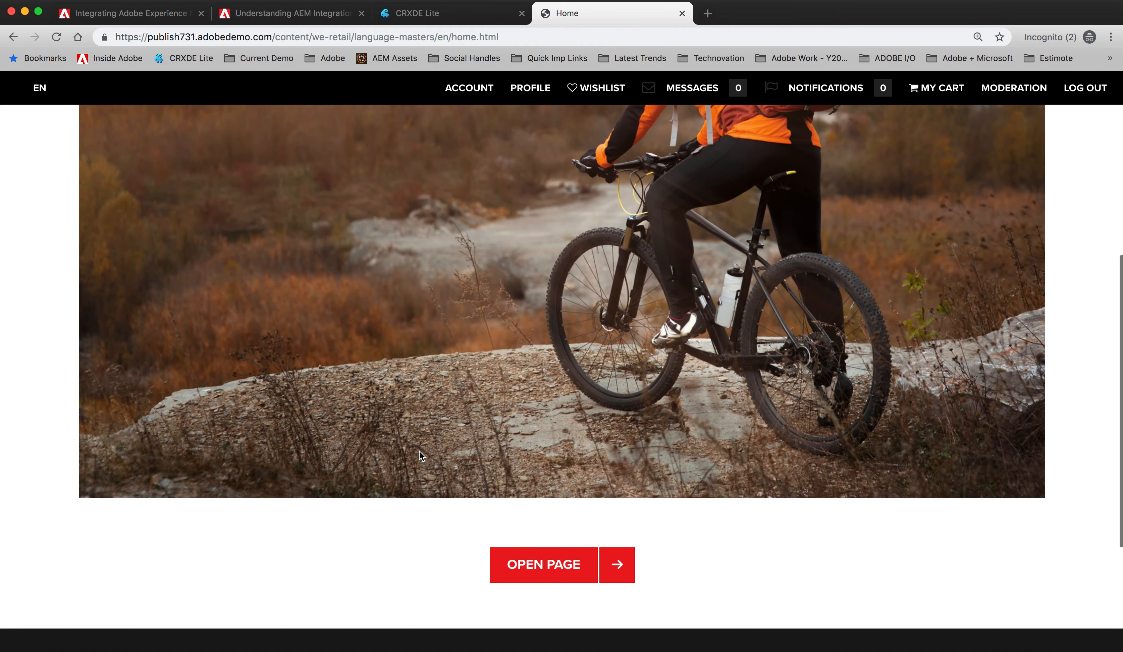
left_click(530, 565)
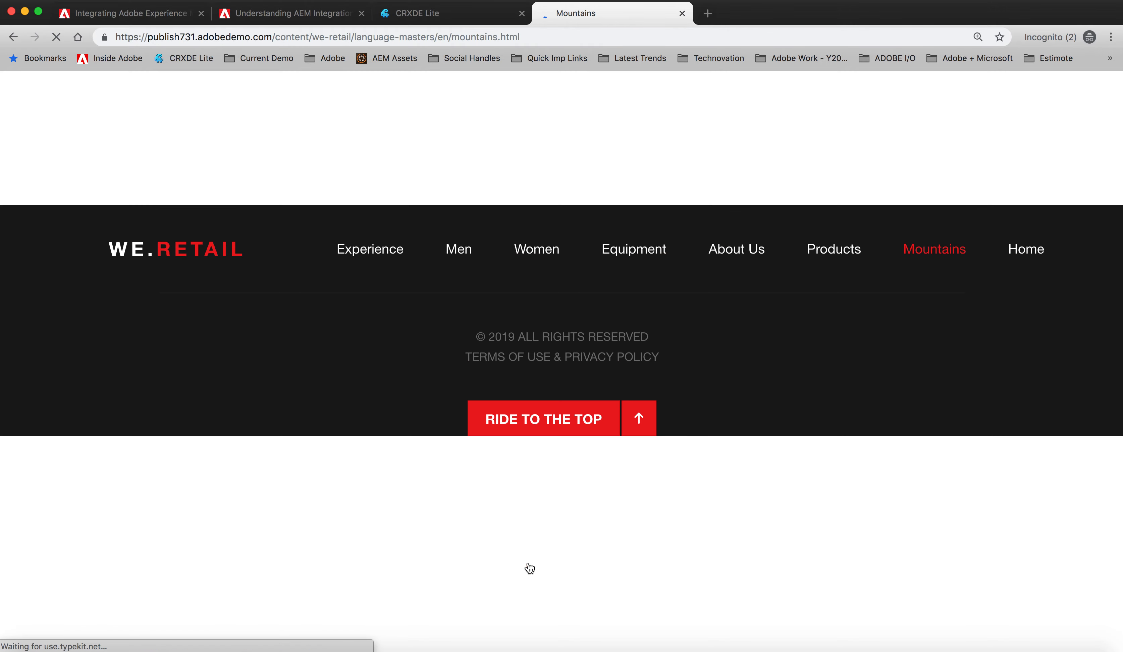
left_click(550, 38)
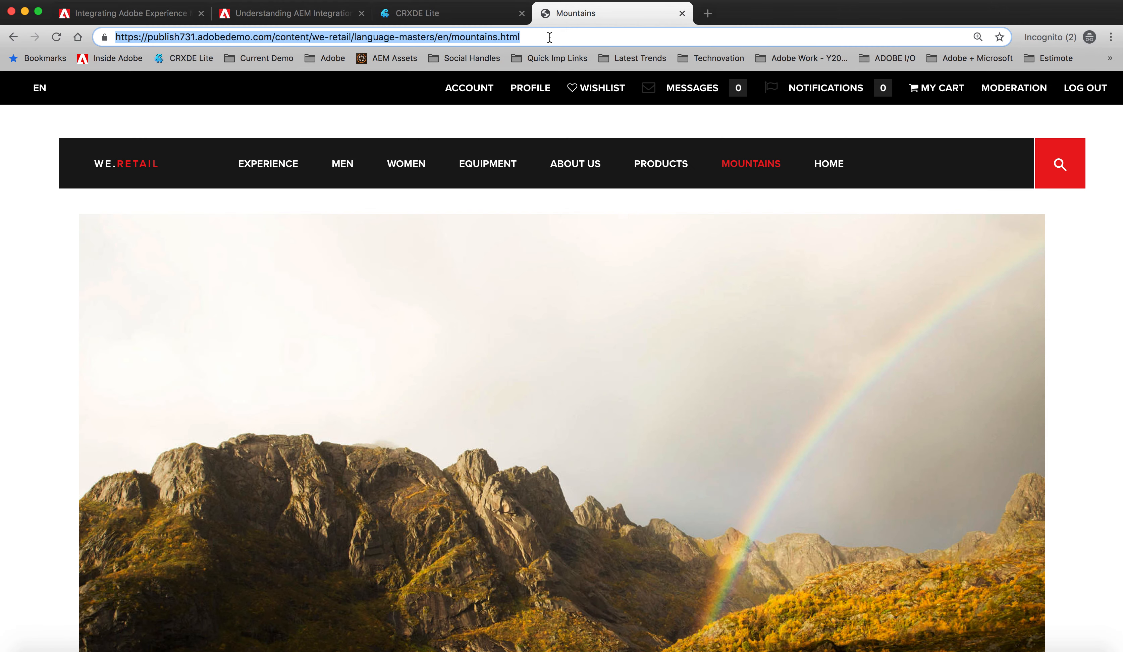
left_click(700, 126)
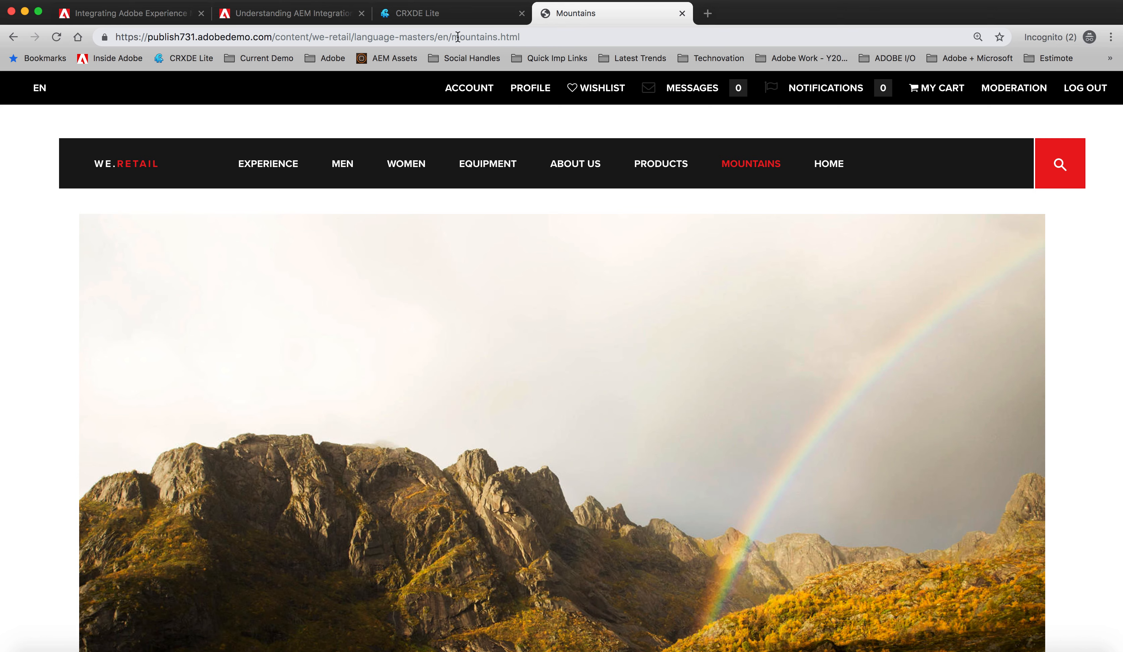
left_click_drag(452, 38, 574, 37)
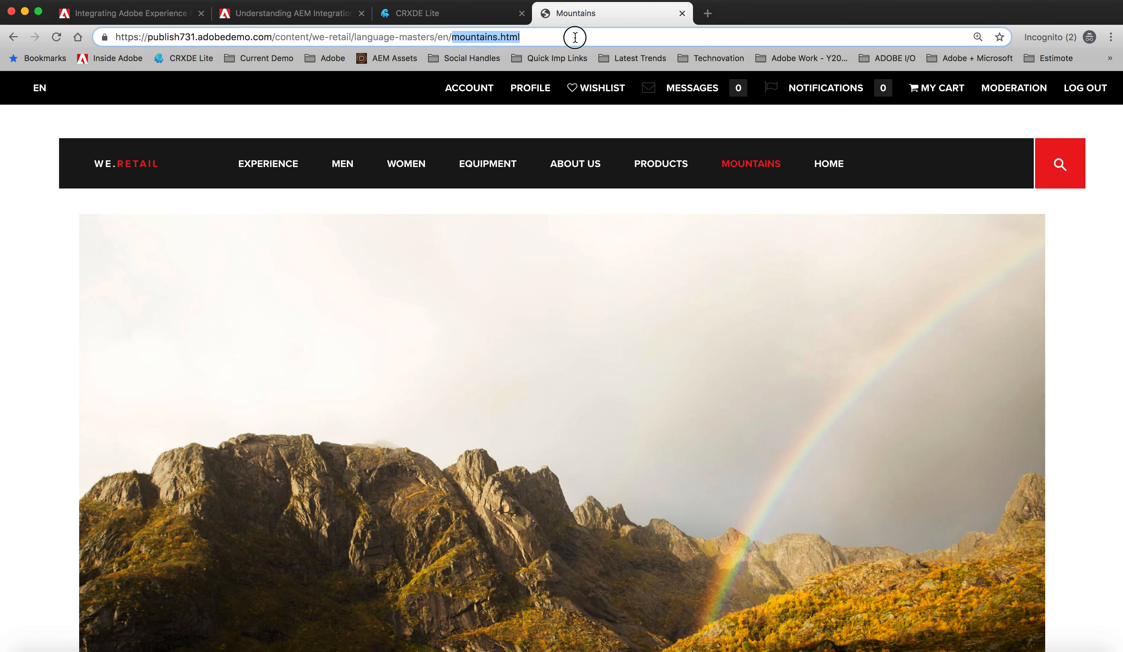
left_click(834, 172)
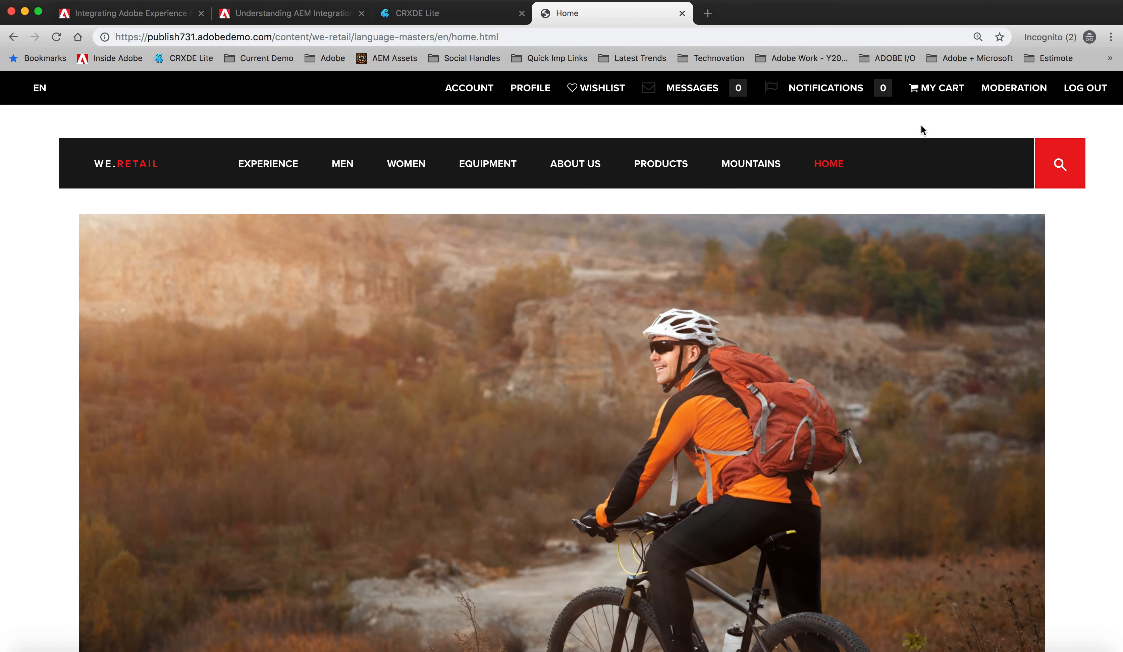
Step: Return to the activity overview in Adobe Target and switch to the presentation's Learning Objectives slide
key("super+grave")
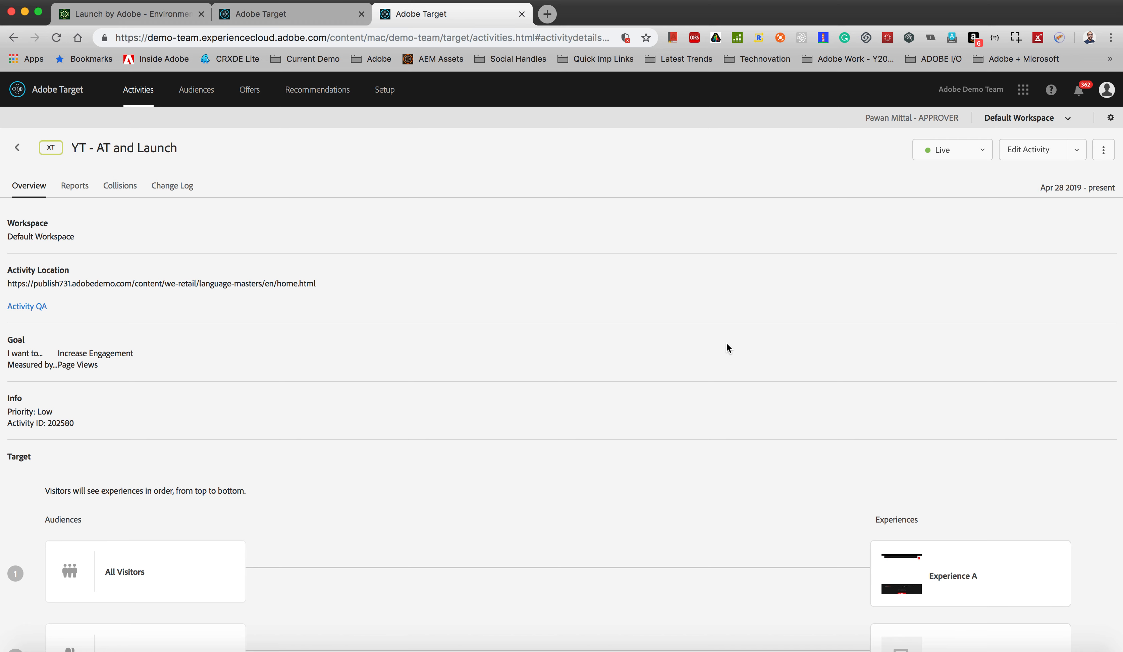
key("ctrl+Up")
left_click(683, 207)
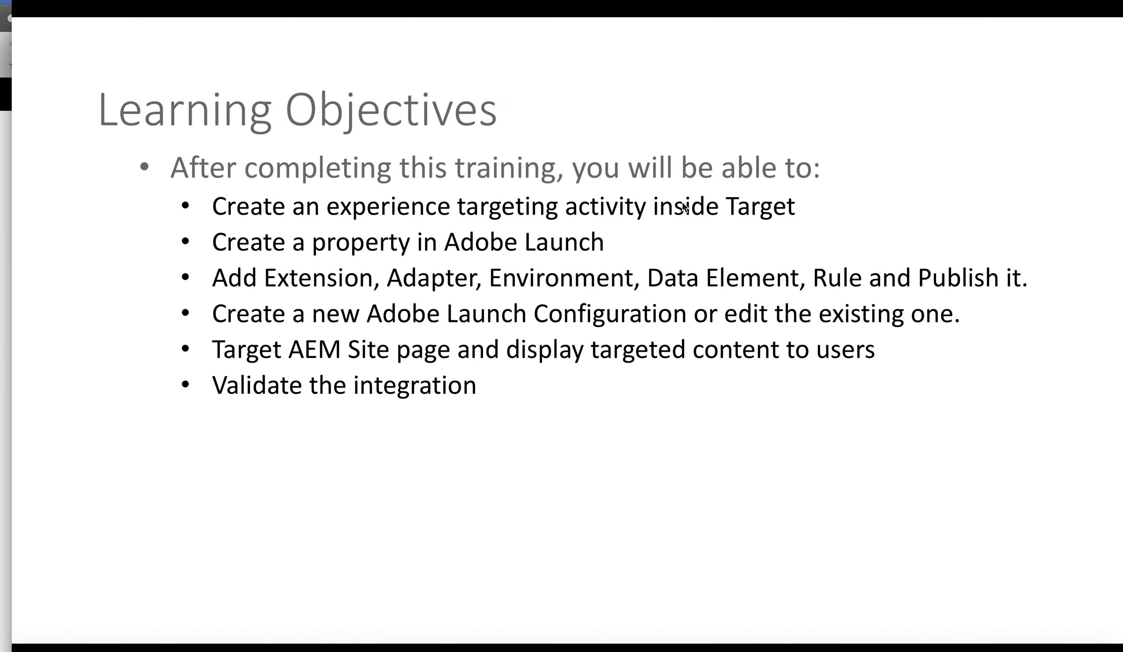